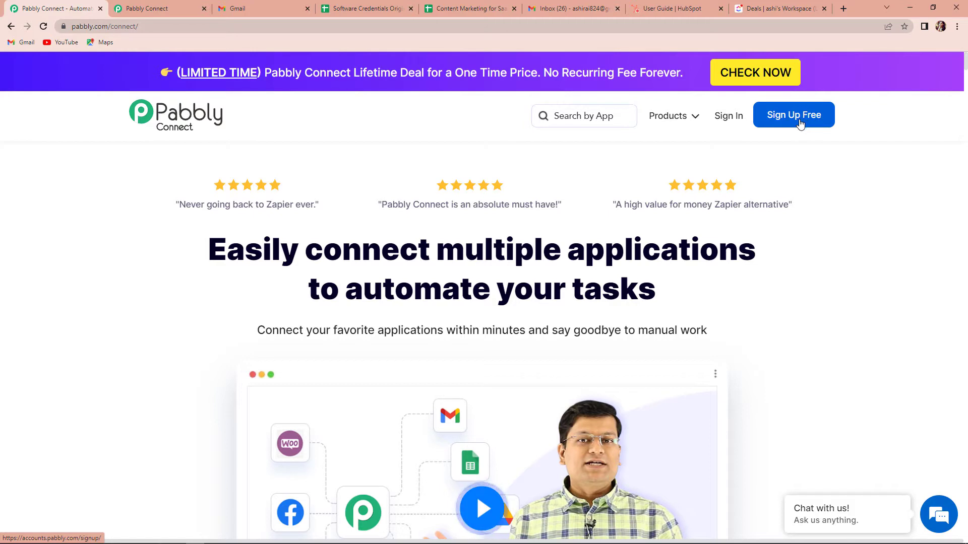
# Sign in to Pabbly and open the Pabbly Connect app.
pyautogui.click(728, 120)
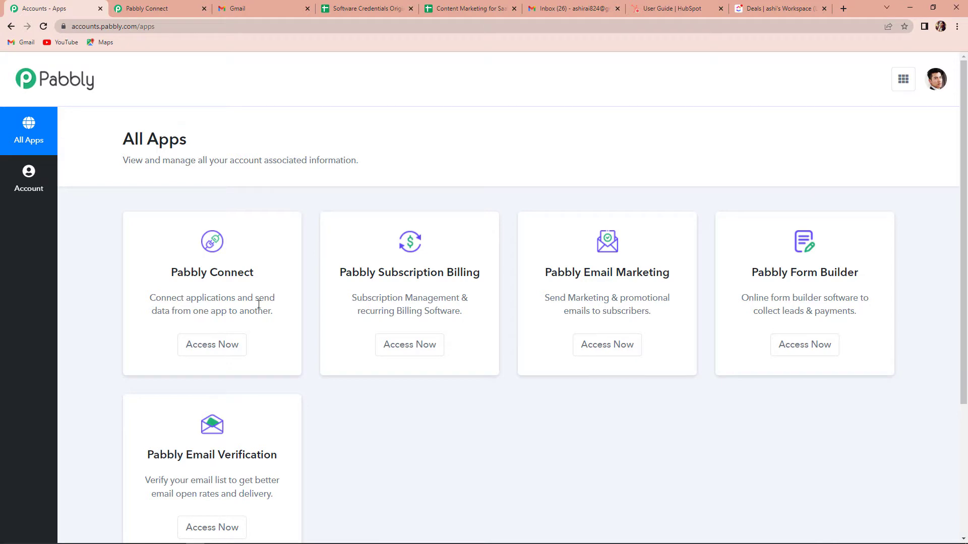
pyautogui.click(212, 347)
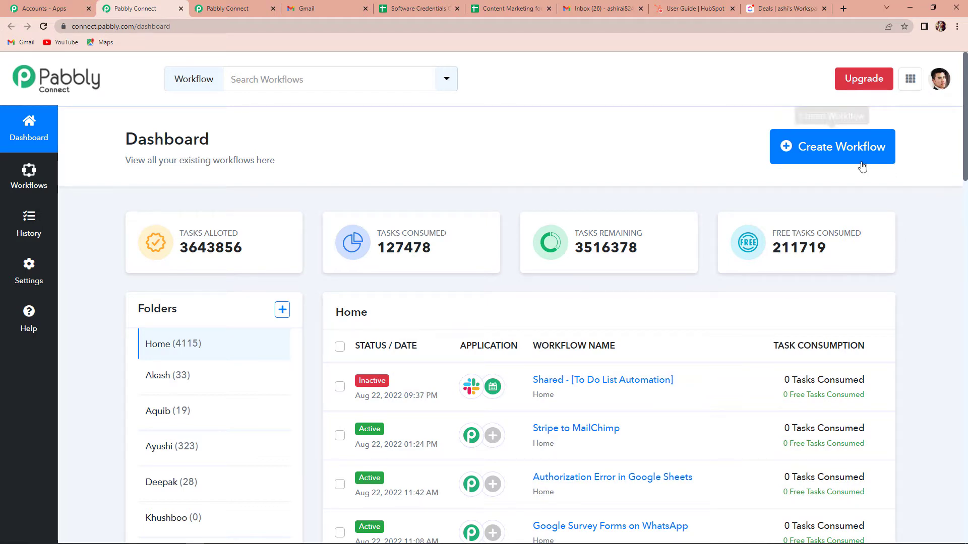
# Create a new workflow named "HubSpot to Clickup Integration".
pyautogui.click(843, 163)
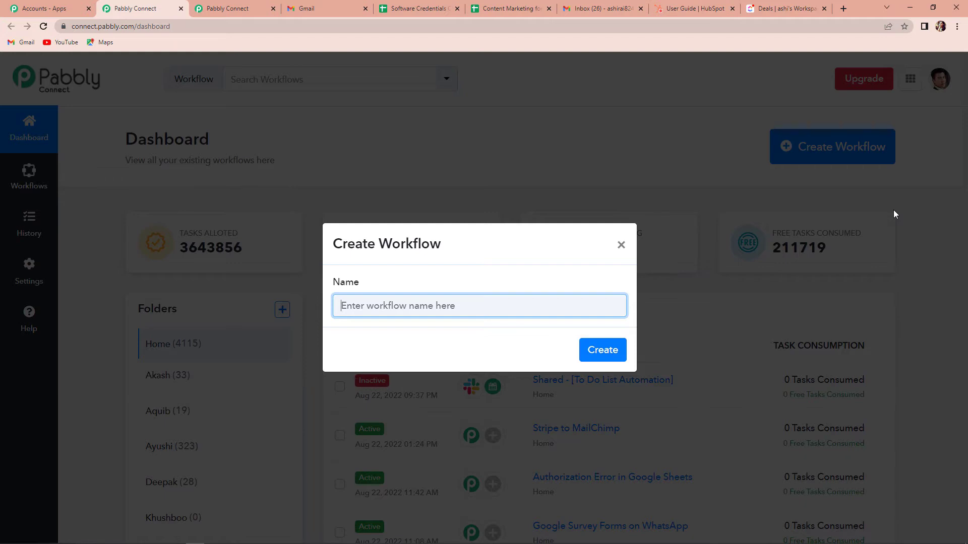
pyautogui.write('HubSp')
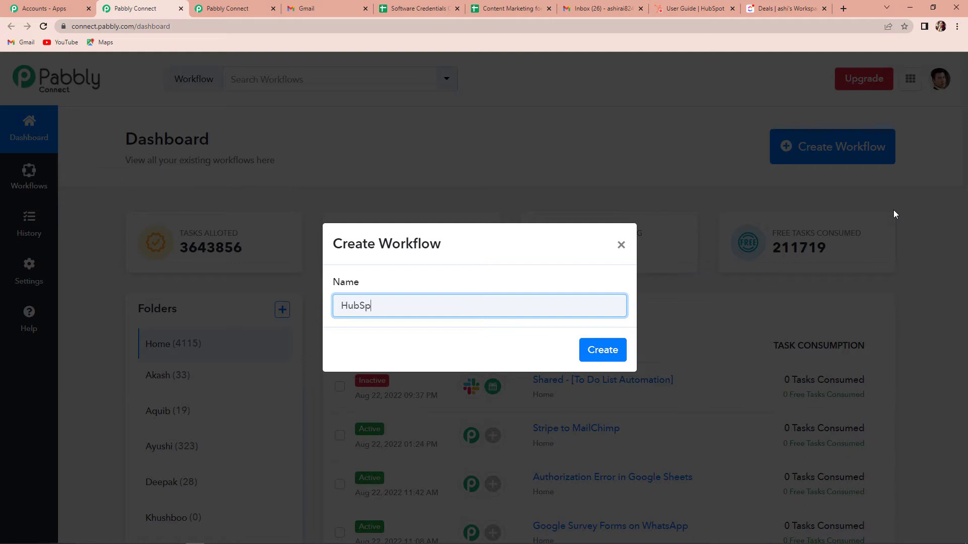
pyautogui.write('t to ClickUp Integratio')
pyautogui.write('n')
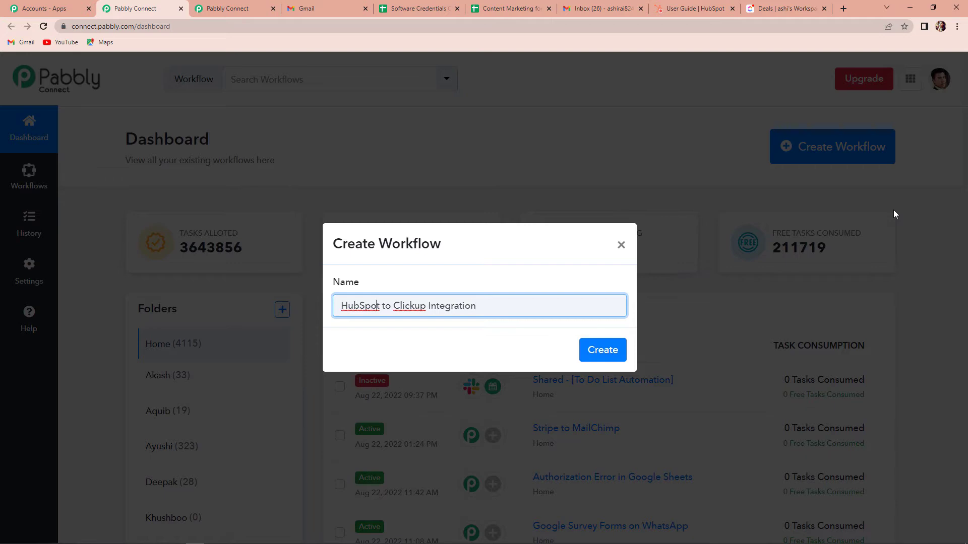
pyautogui.click(601, 351)
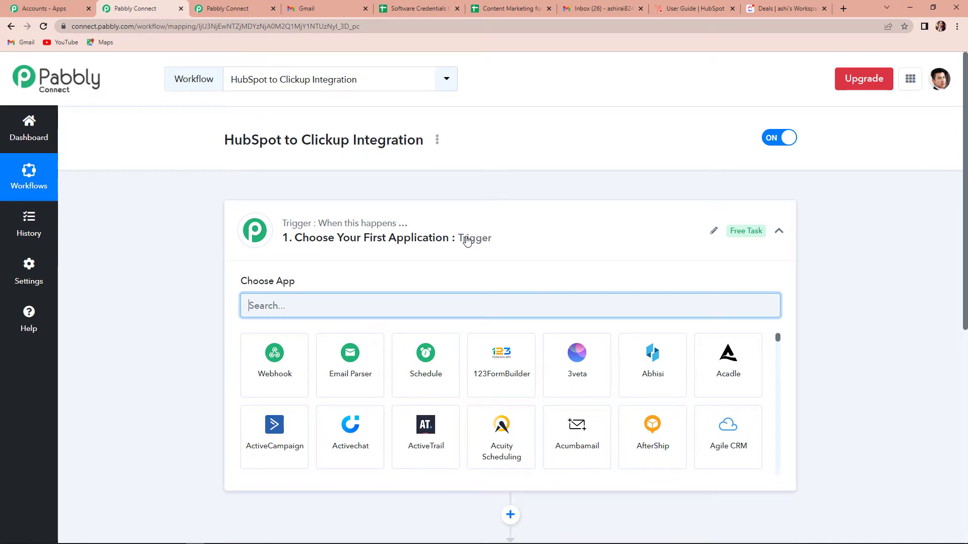
# Set the workflow's trigger to HubSpot CRM with the New Deal Added event.
pyautogui.scroll(-5, 467, 241)
pyautogui.scroll(2, 469, 343)
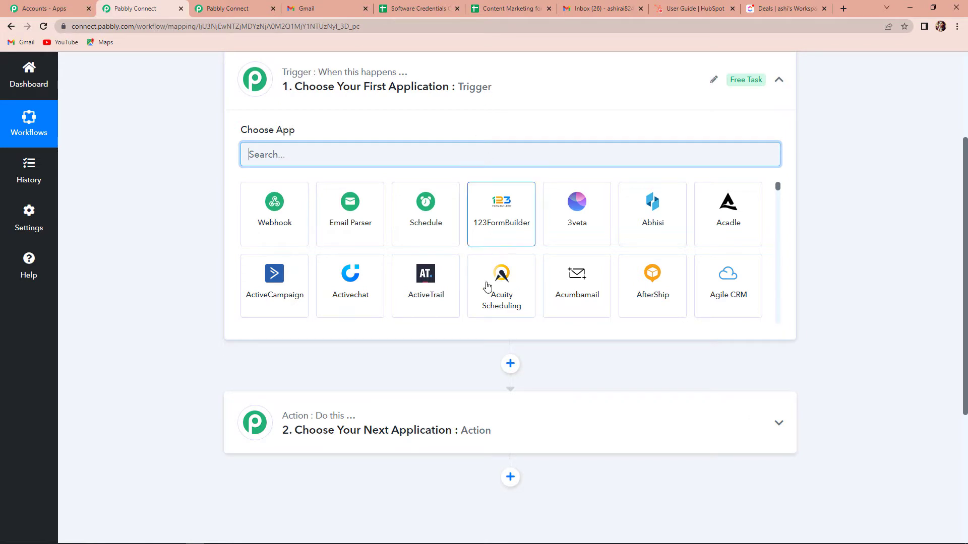
pyautogui.scroll(2, 487, 288)
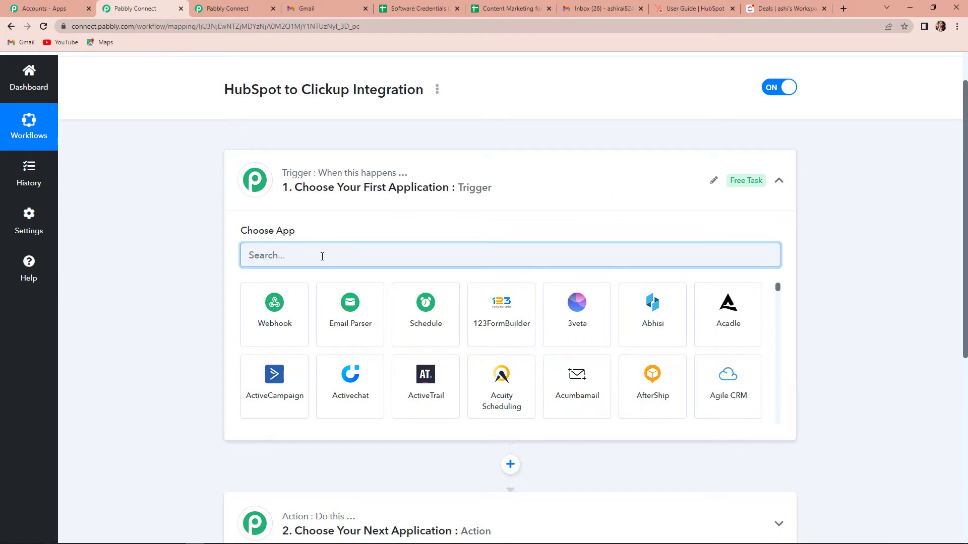
pyautogui.write('Hub')
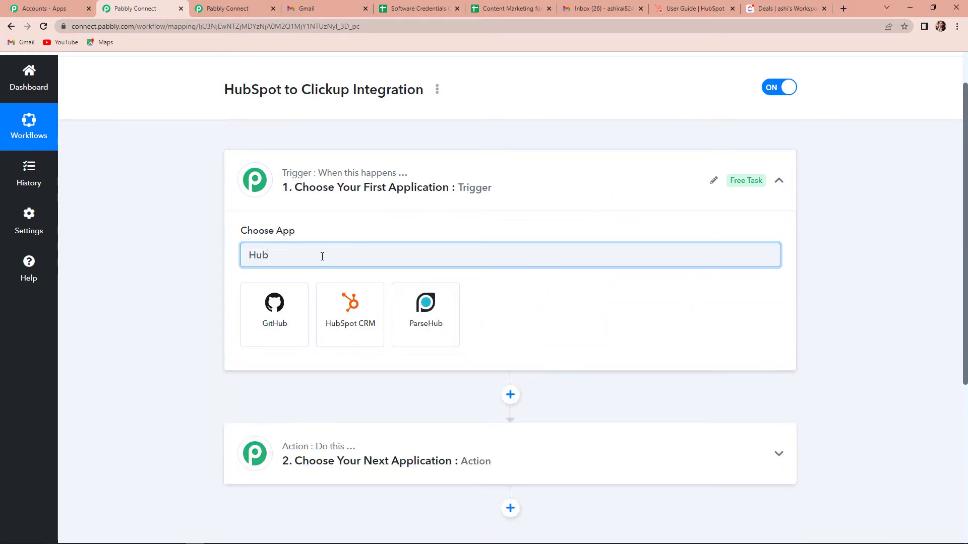
pyautogui.click(352, 312)
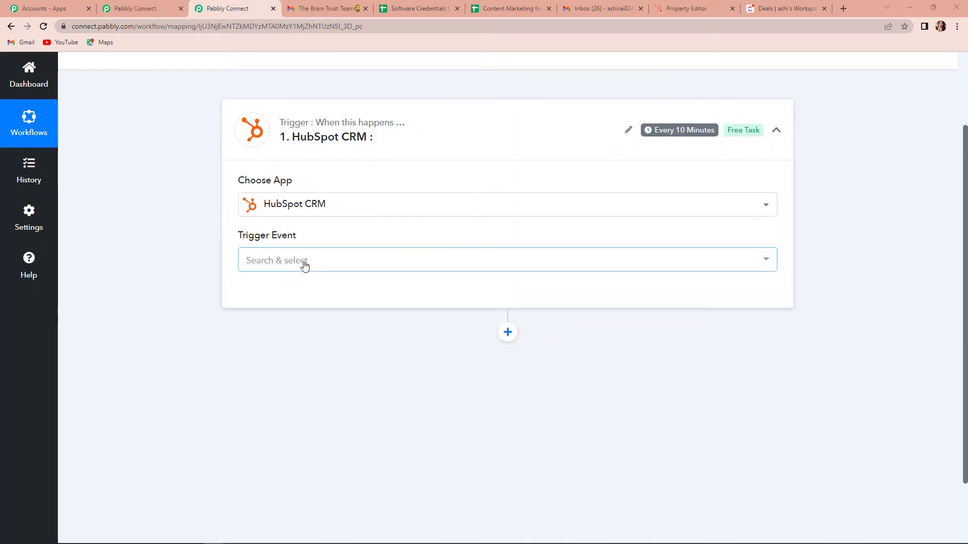
pyautogui.click(305, 265)
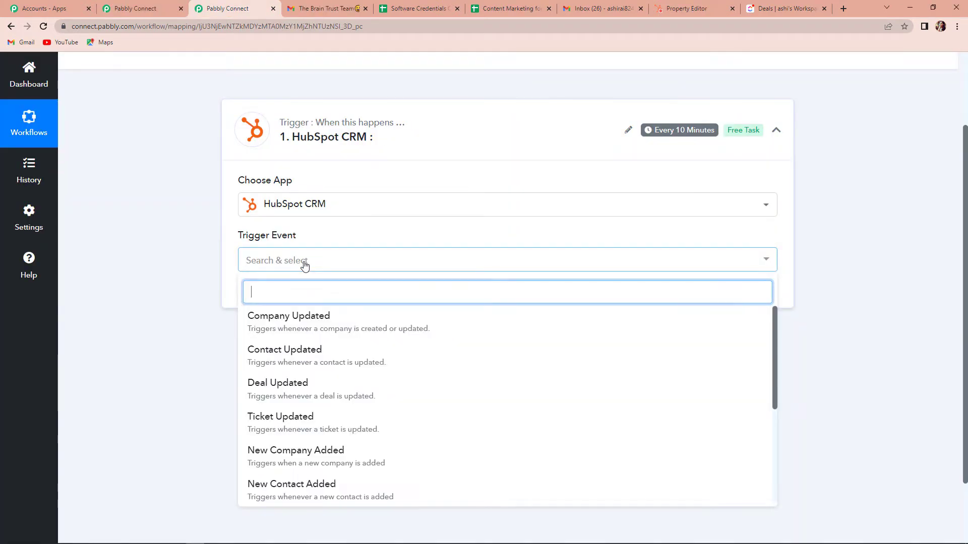
pyautogui.scroll(-3, 309, 453)
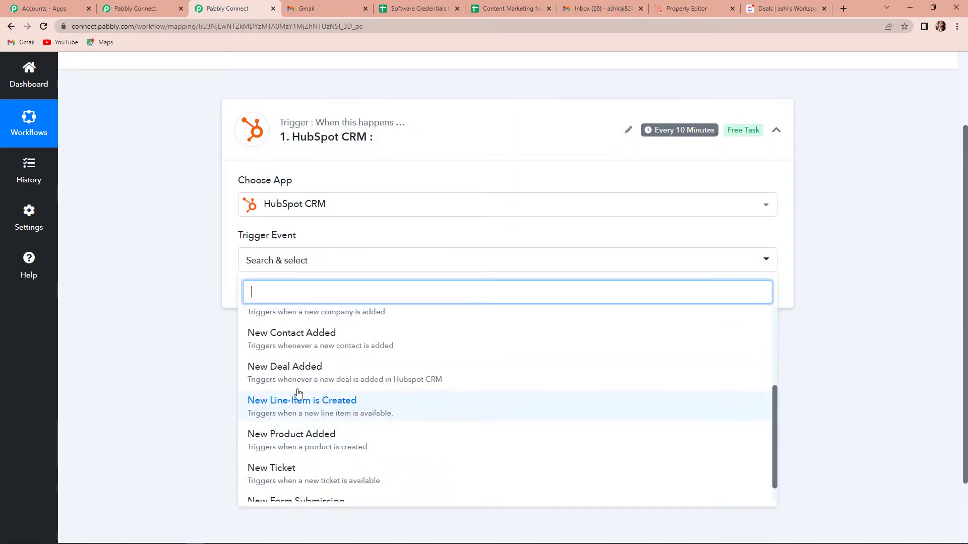
pyautogui.click(299, 372)
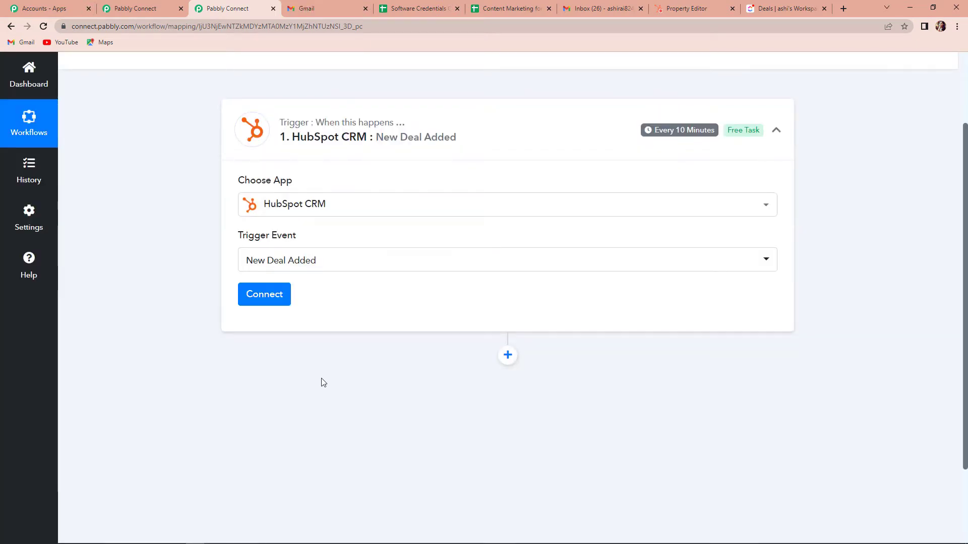
pyautogui.click(268, 296)
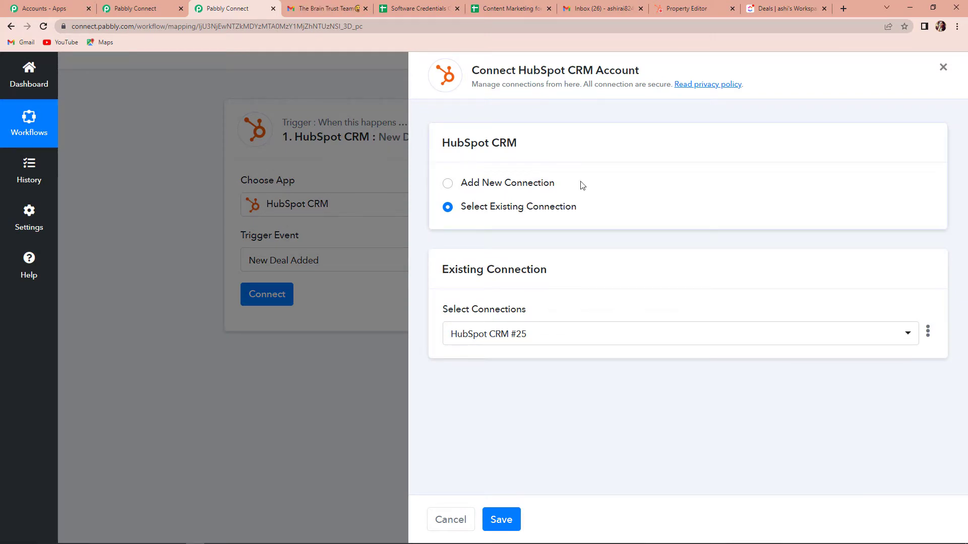
pyautogui.click(449, 185)
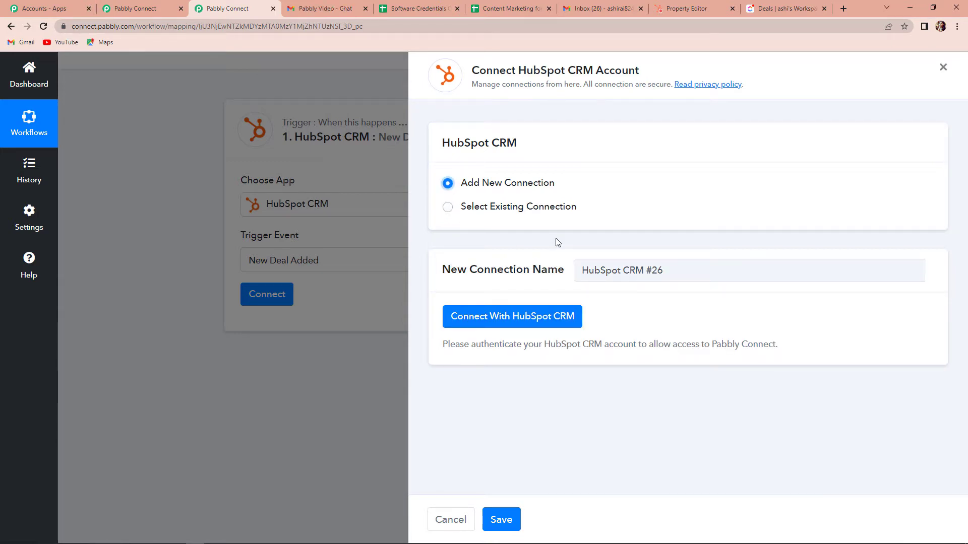
pyautogui.click(456, 316)
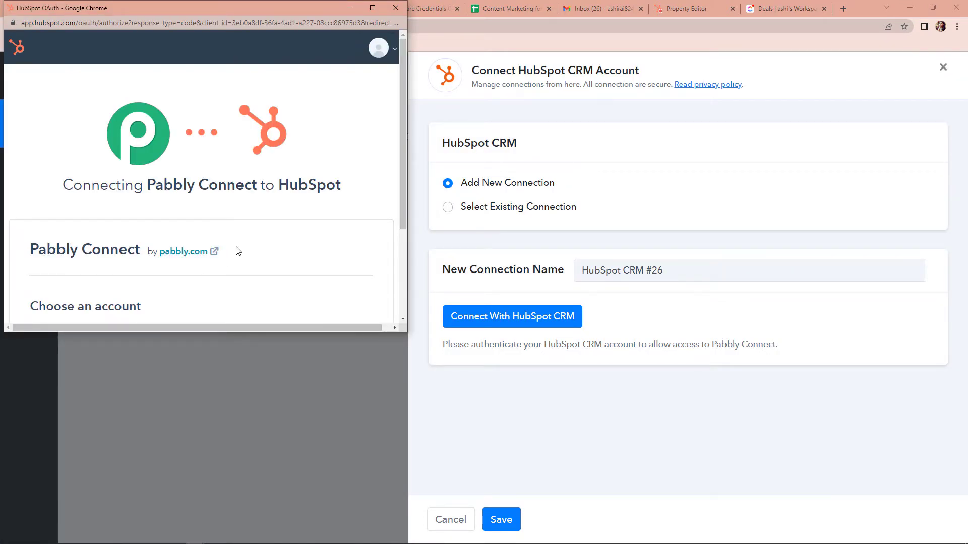
pyautogui.scroll(-3, 238, 251)
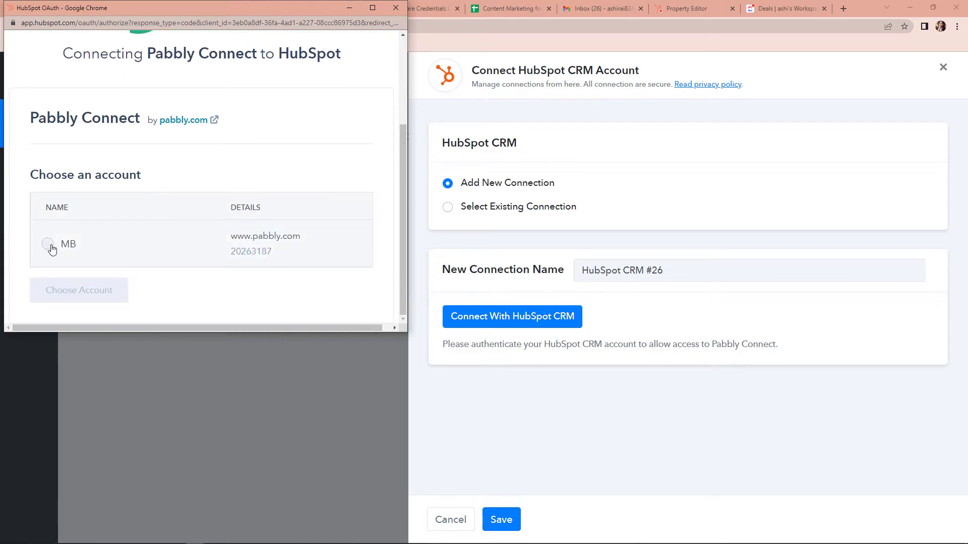
pyautogui.click(50, 246)
pyautogui.click(75, 290)
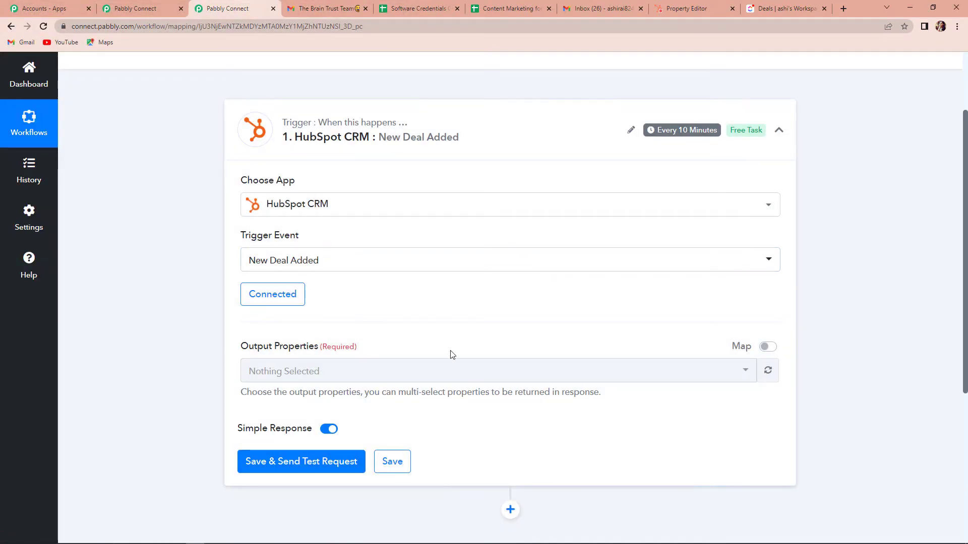
pyautogui.scroll(-1, 427, 310)
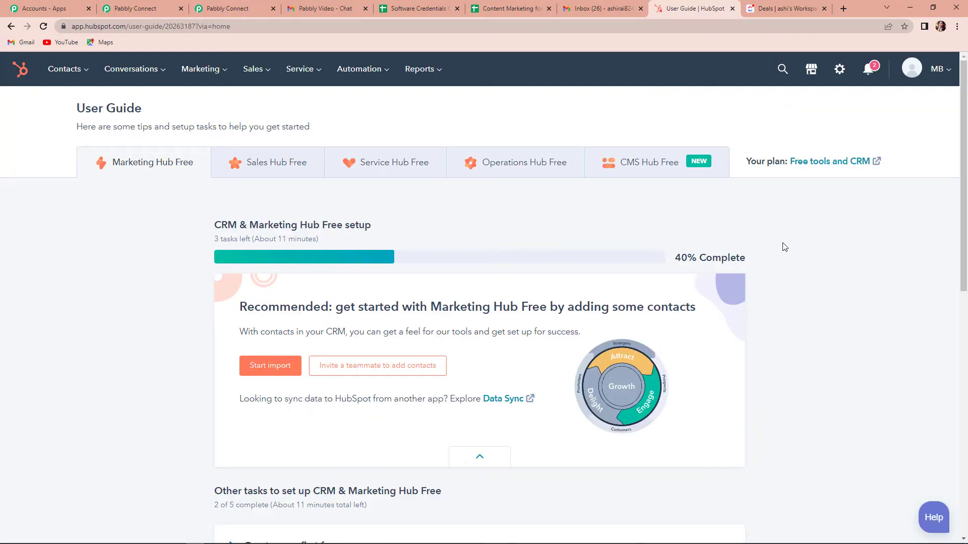
# Open the New Deal101 deal in HubSpot and examine its full list of deal information properties.
pyautogui.click(255, 69)
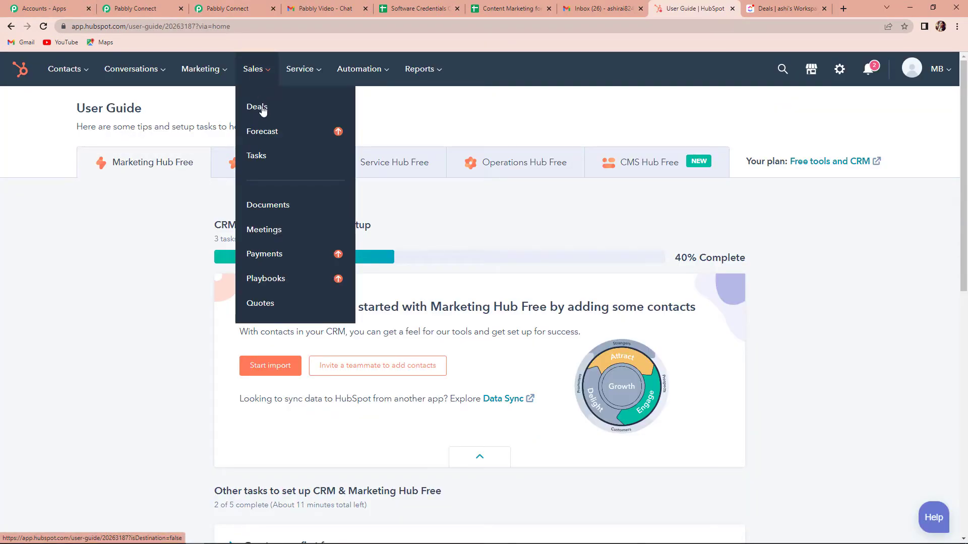
pyautogui.click(261, 108)
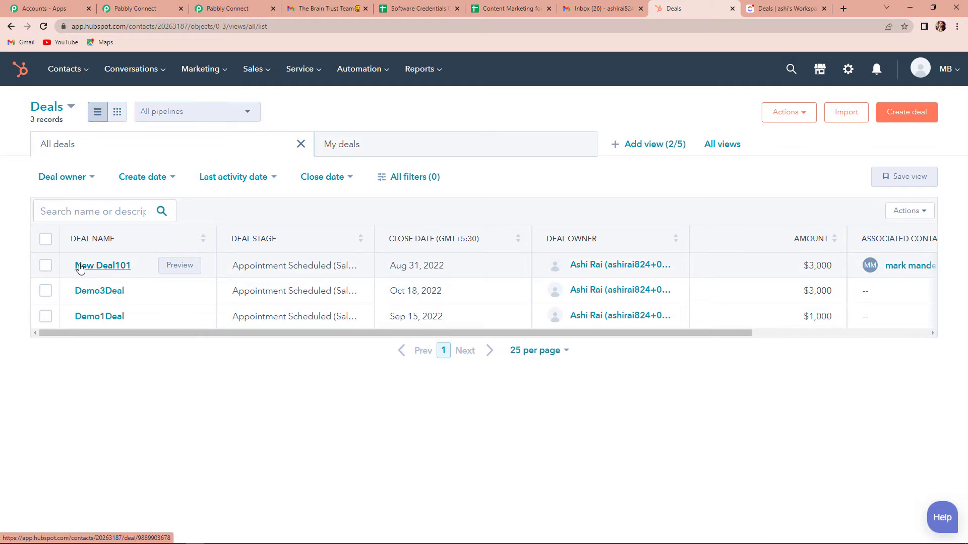
pyautogui.click(121, 267)
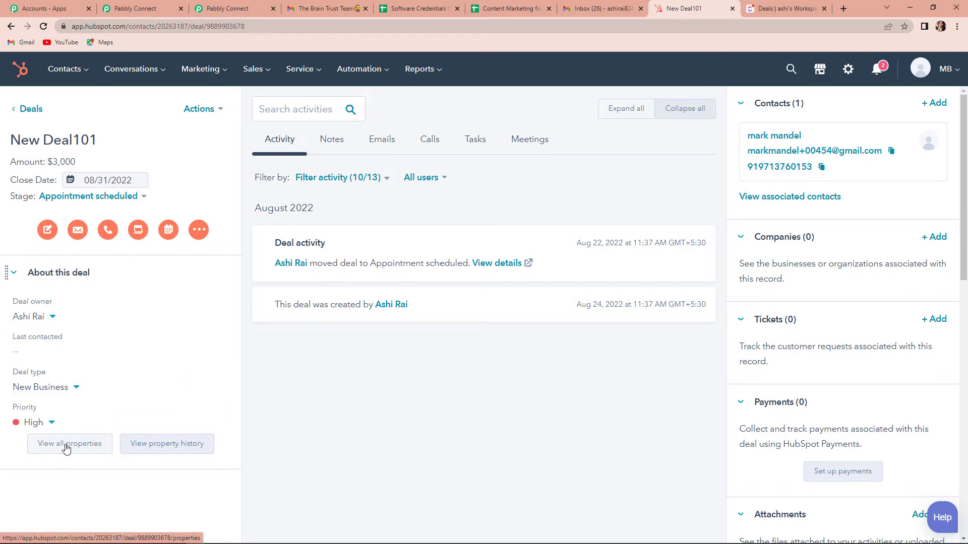
pyautogui.click(66, 448)
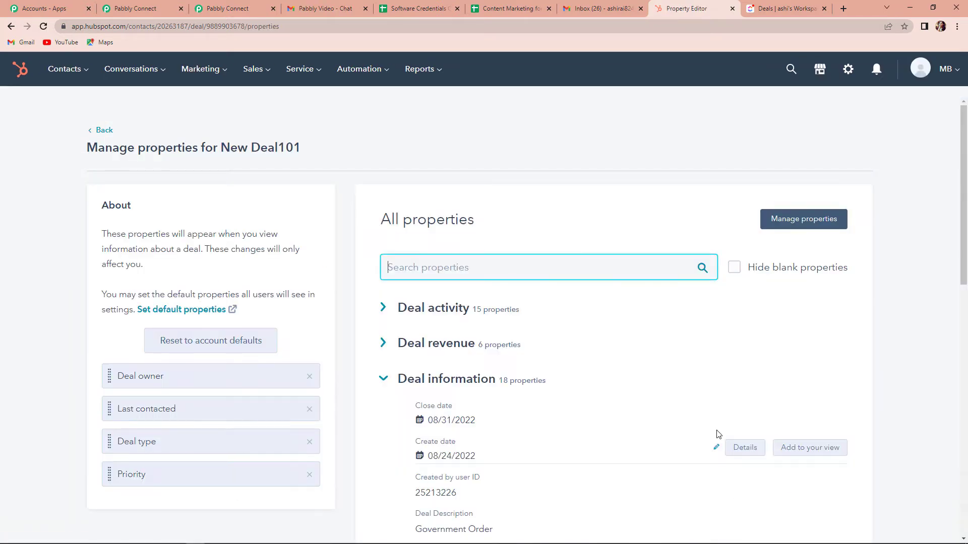
pyautogui.scroll(-2, 616, 348)
pyautogui.scroll(-4, 617, 345)
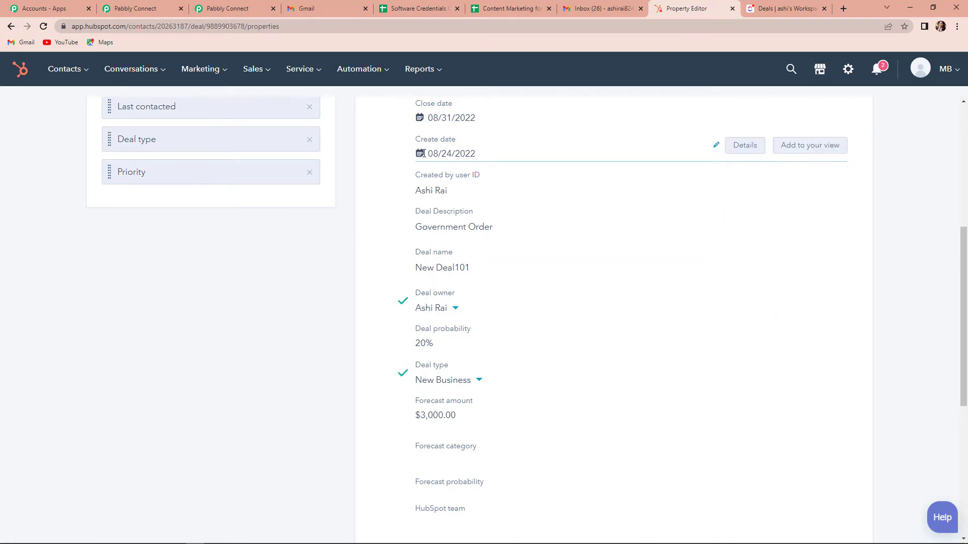
pyautogui.scroll(2, 688, 265)
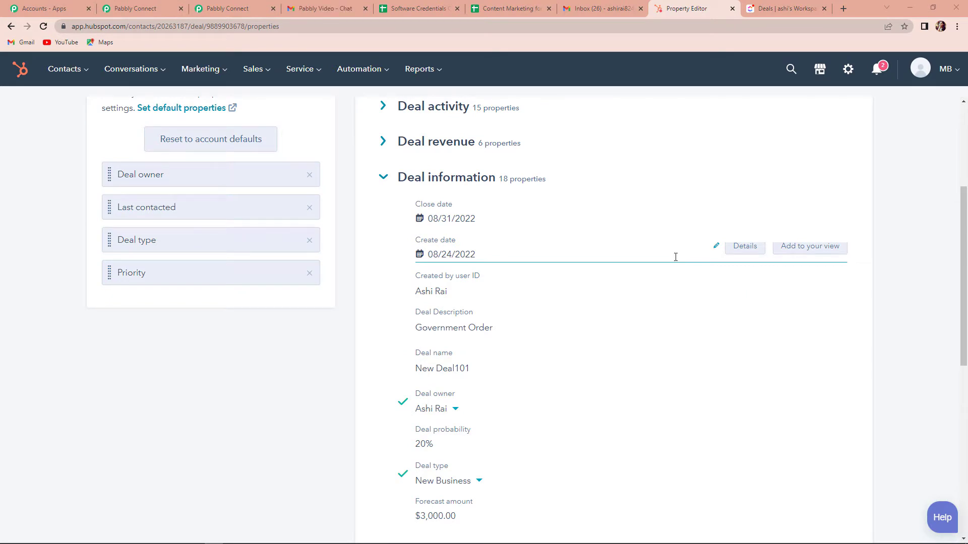
# Return to the Pabbly Connect workflow and select Deal Name as an output property of the HubSpot trigger.
pyautogui.click(229, 8)
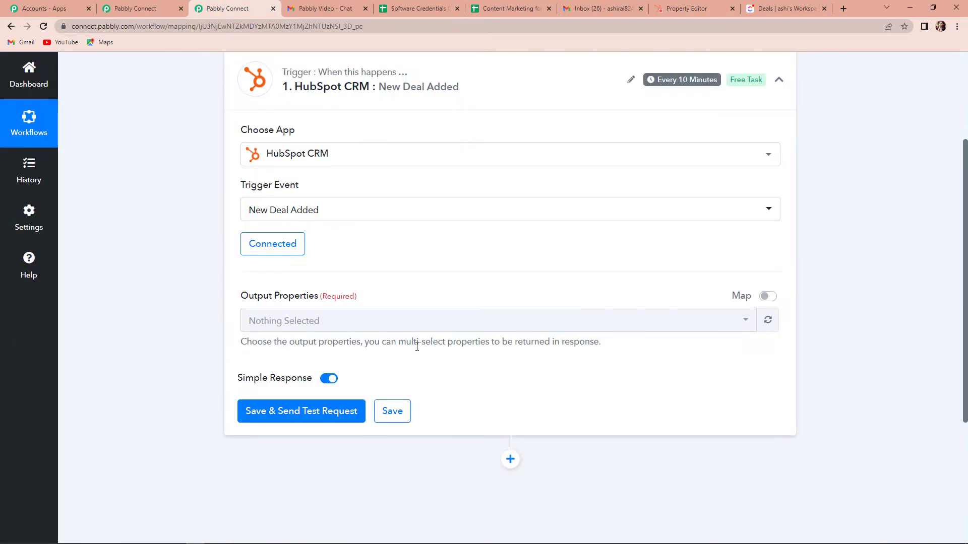
pyautogui.click(293, 325)
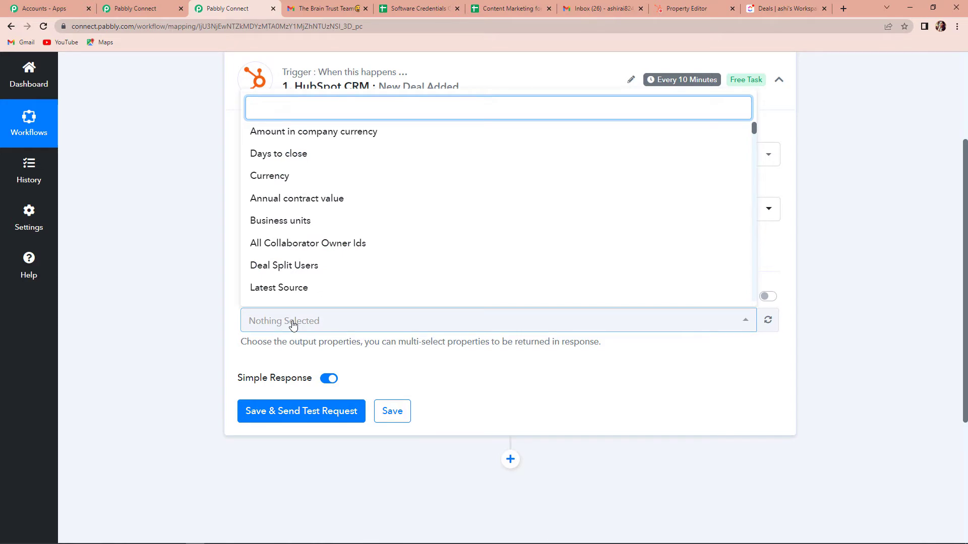
pyautogui.write('D')
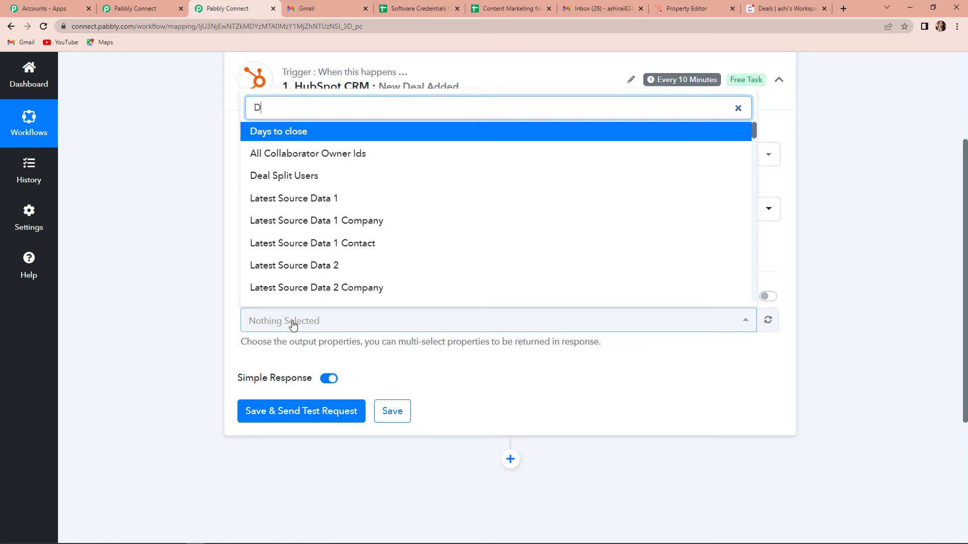
pyautogui.write('eal ')
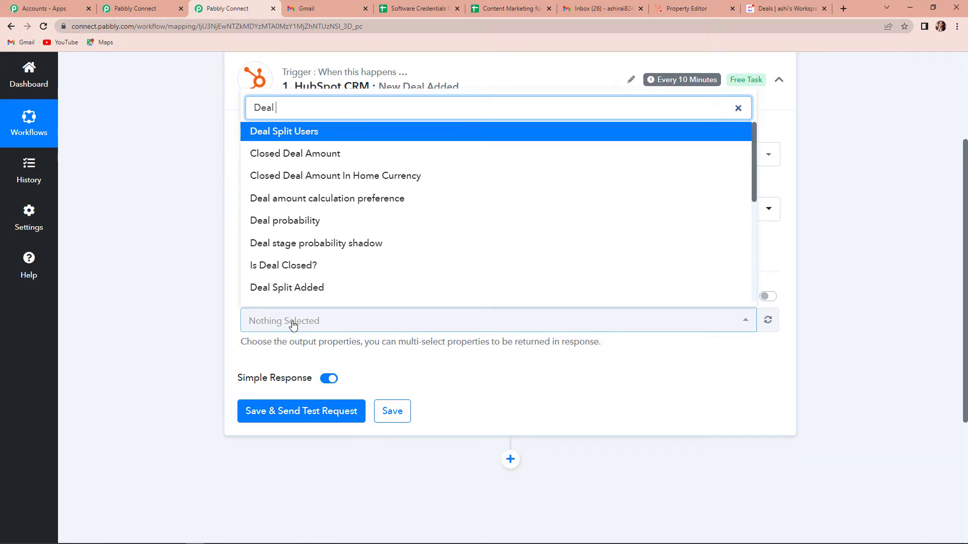
pyautogui.write('N')
pyautogui.click(287, 297)
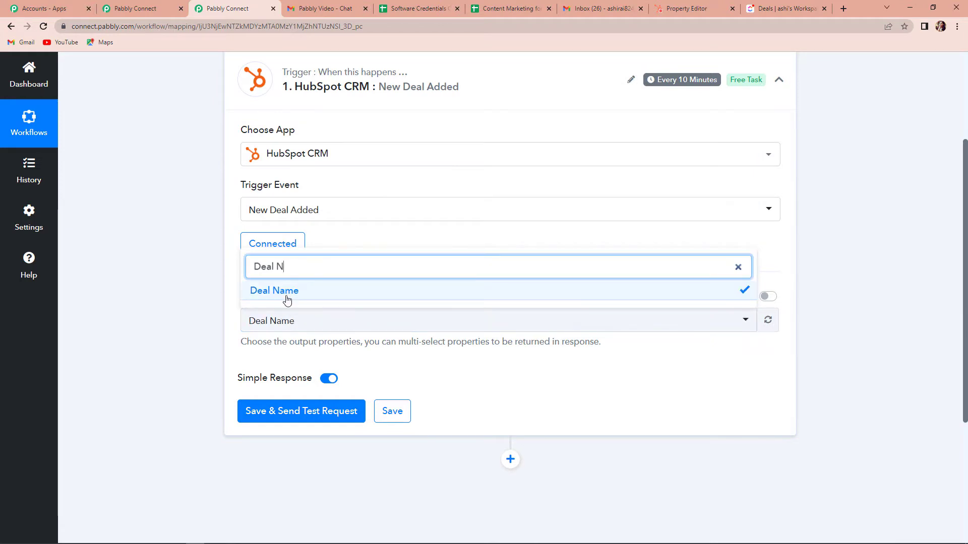
pyautogui.click(324, 326)
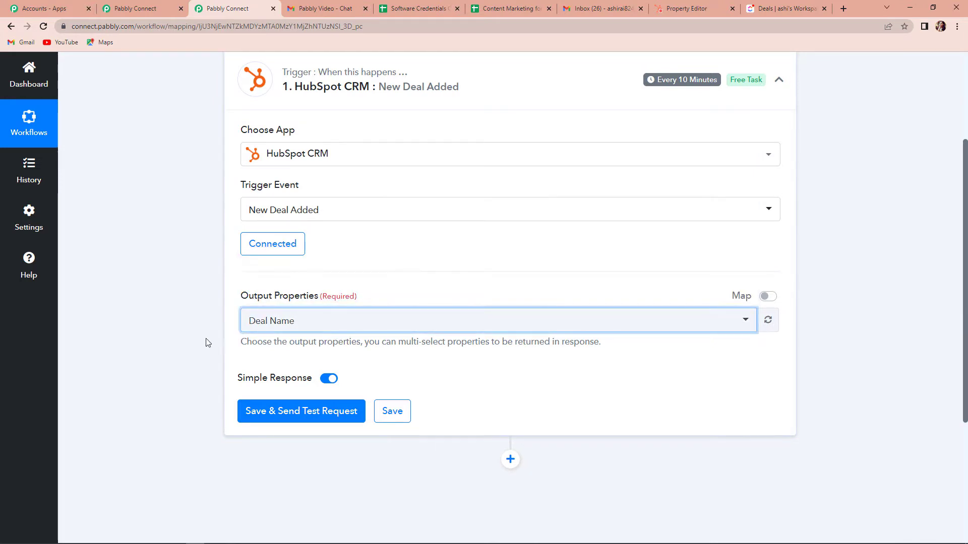
# Add Deal owner to the trigger's output properties.
pyautogui.click(326, 325)
pyautogui.write('deal ')
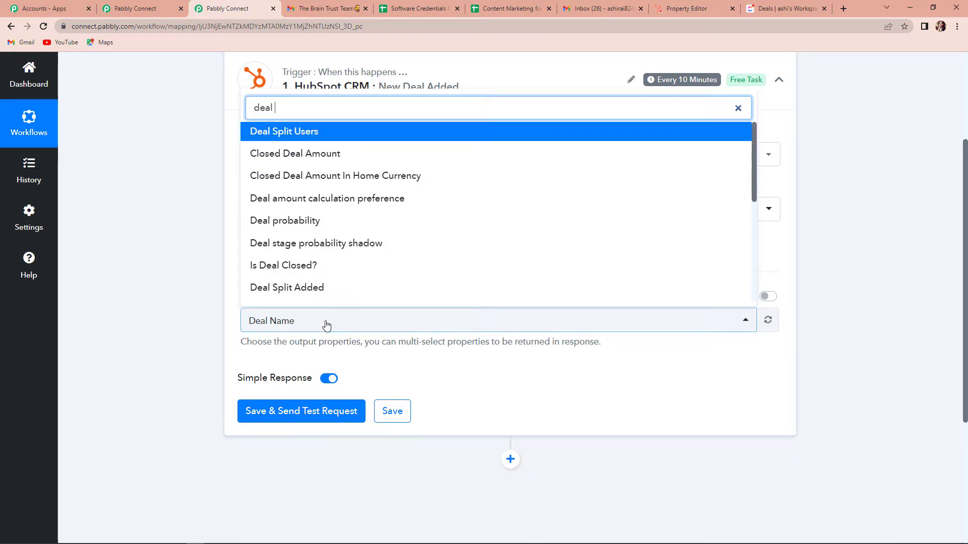
pyautogui.write('owne')
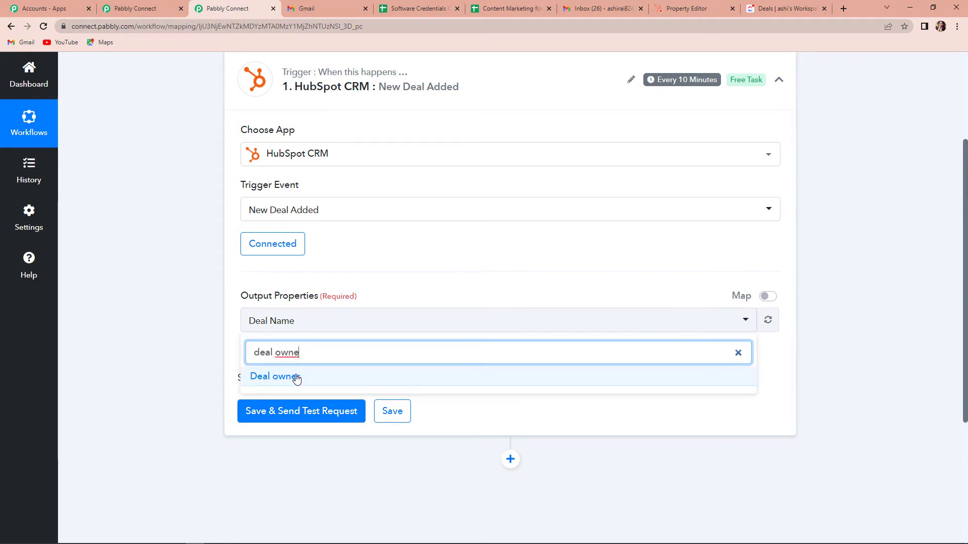
pyautogui.click(324, 378)
pyautogui.click(361, 329)
# Add Deal Type and Deal Description to the HubSpot trigger's output properties.
pyautogui.click(360, 329)
pyautogui.write('d')
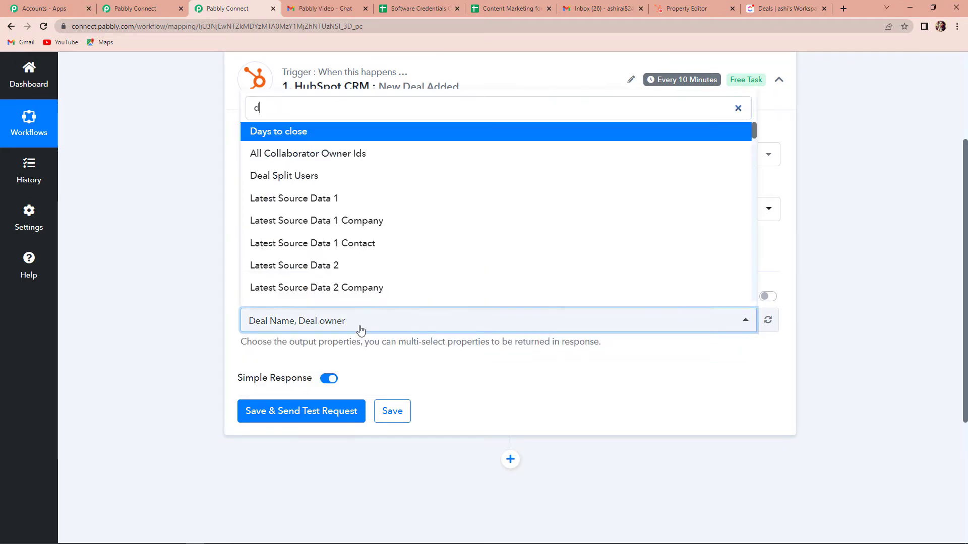
pyautogui.write('eal type')
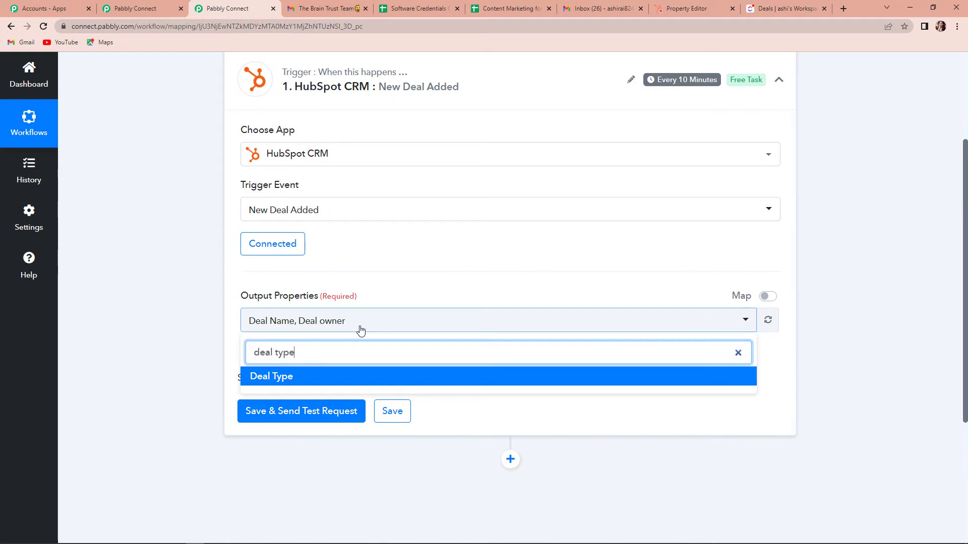
pyautogui.click(304, 381)
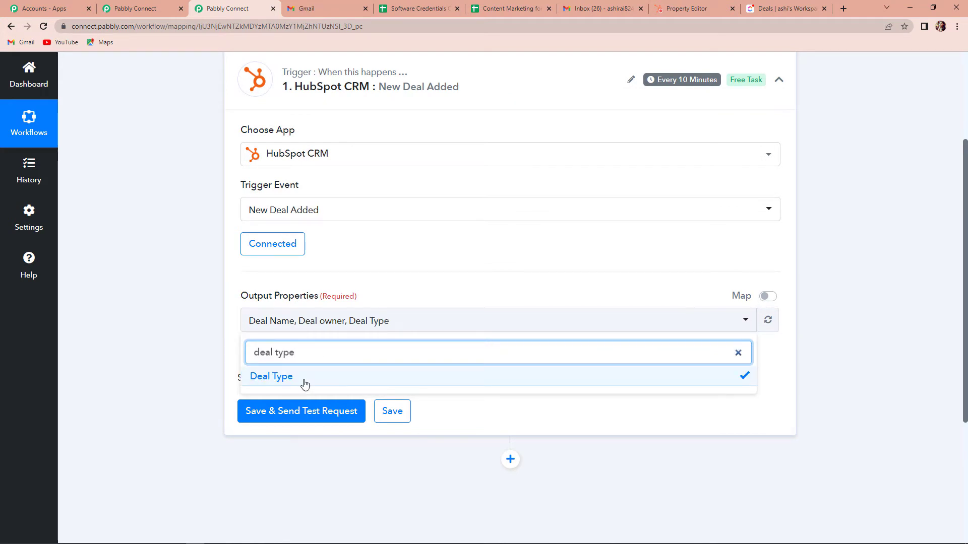
pyautogui.scroll(-3, 304, 385)
pyautogui.press('BackSpace')
pyautogui.press('BackSpace')
pyautogui.press('BackSpace')
pyautogui.press('BackSpace')
pyautogui.write('des')
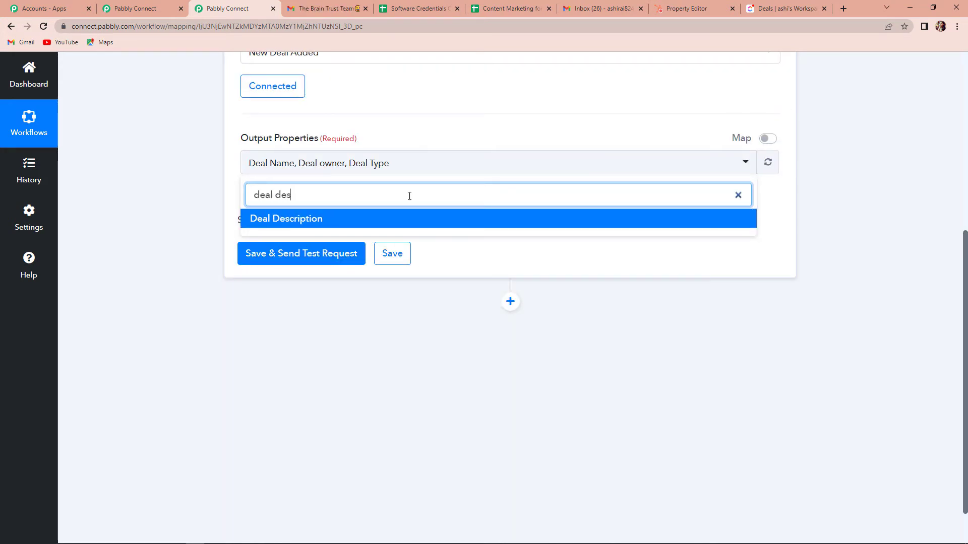
pyautogui.click(337, 225)
# Include Create Date and Close Date in the HubSpot trigger's output properties.
pyautogui.click(480, 162)
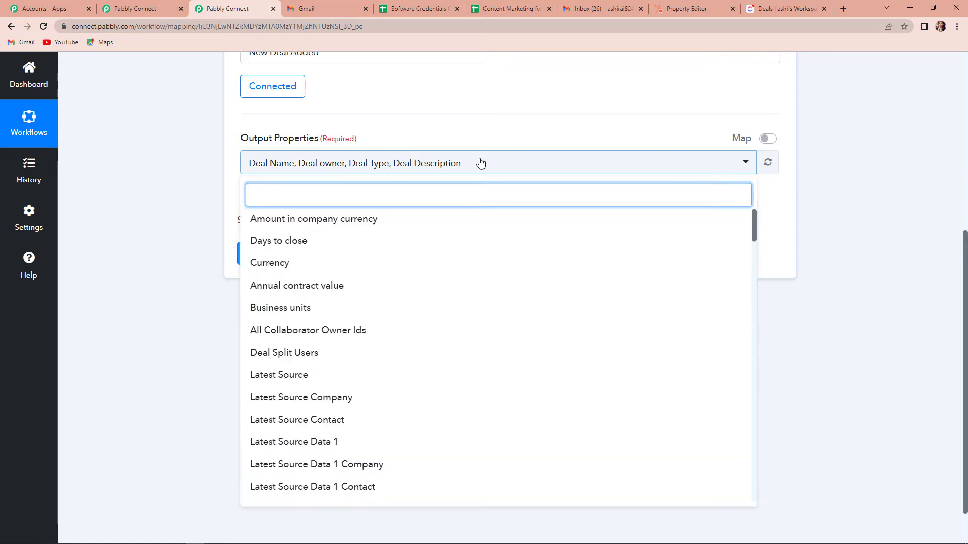
pyautogui.write('create')
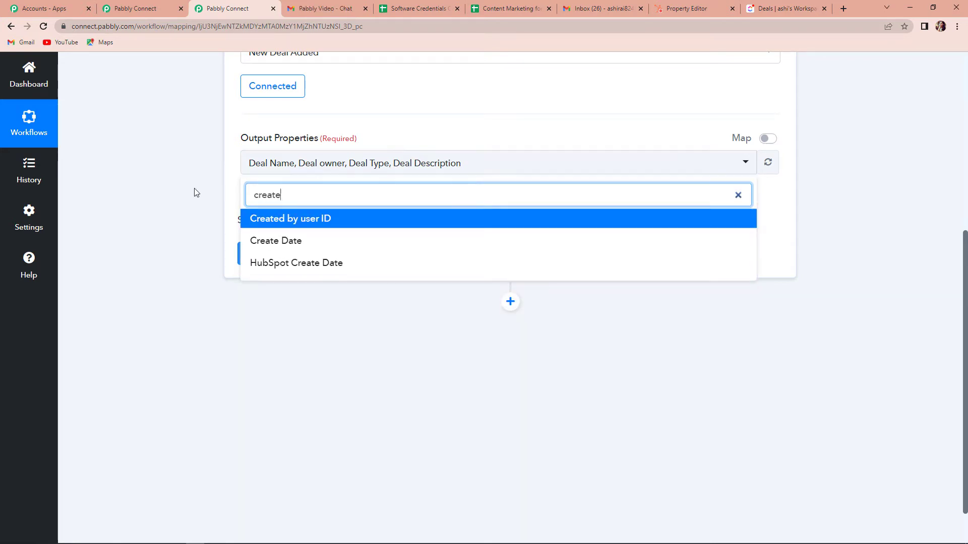
pyautogui.click(255, 241)
pyautogui.click(201, 203)
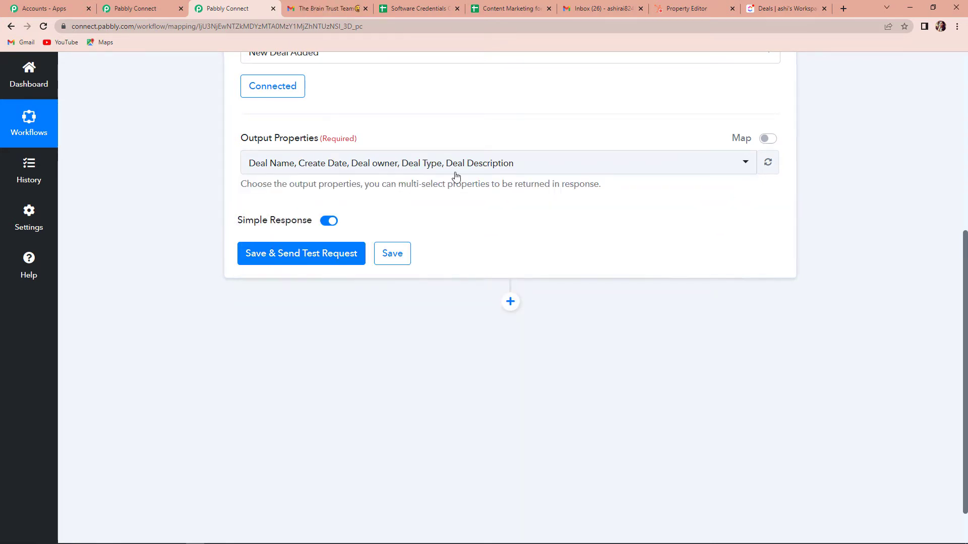
pyautogui.click(538, 161)
pyautogui.write('close')
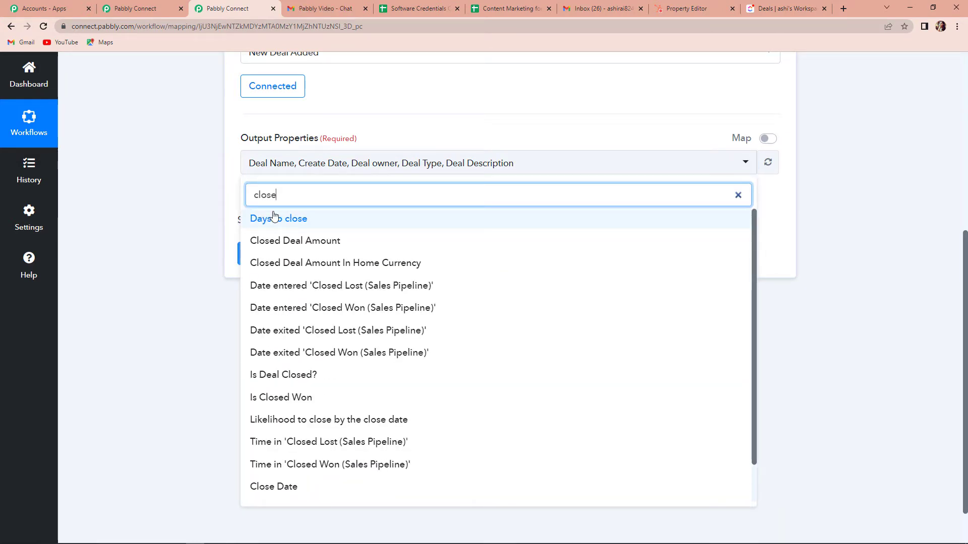
pyautogui.click(294, 489)
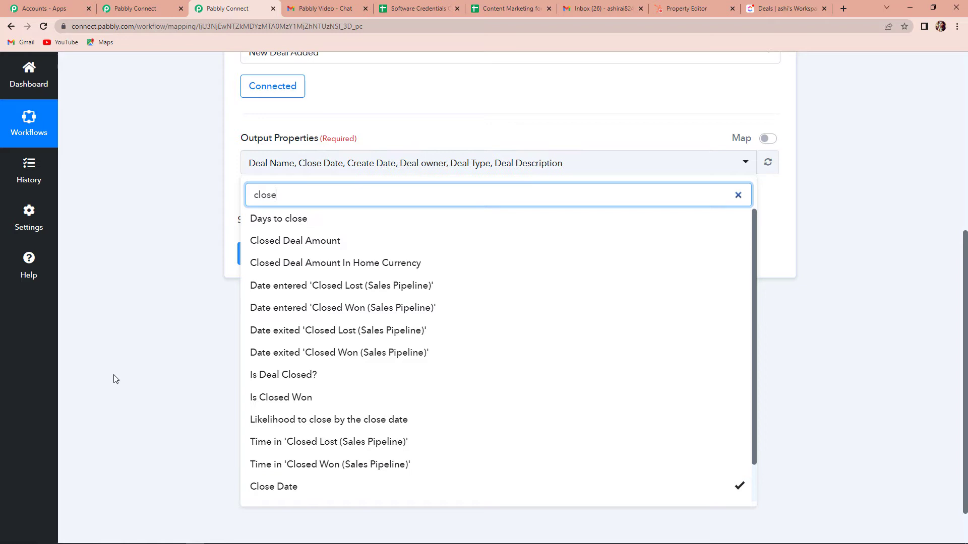
pyautogui.click(93, 257)
# Add Deal probability and Amount to the HubSpot trigger's output properties.
pyautogui.click(596, 163)
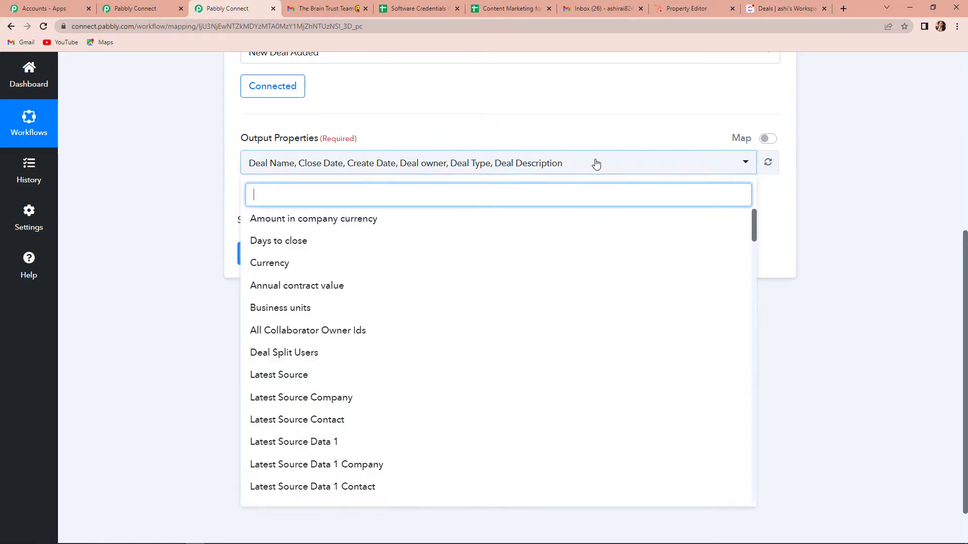
pyautogui.write('prob')
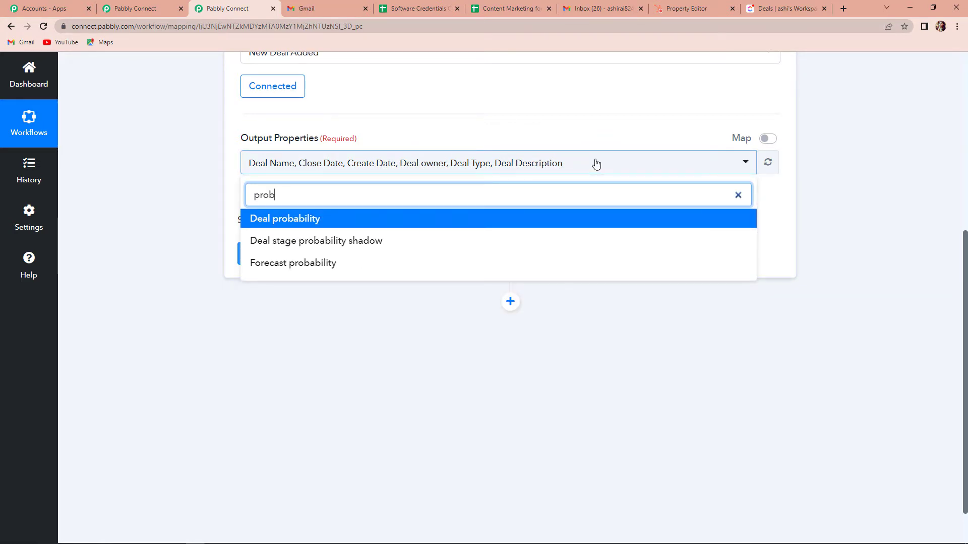
pyautogui.click(357, 222)
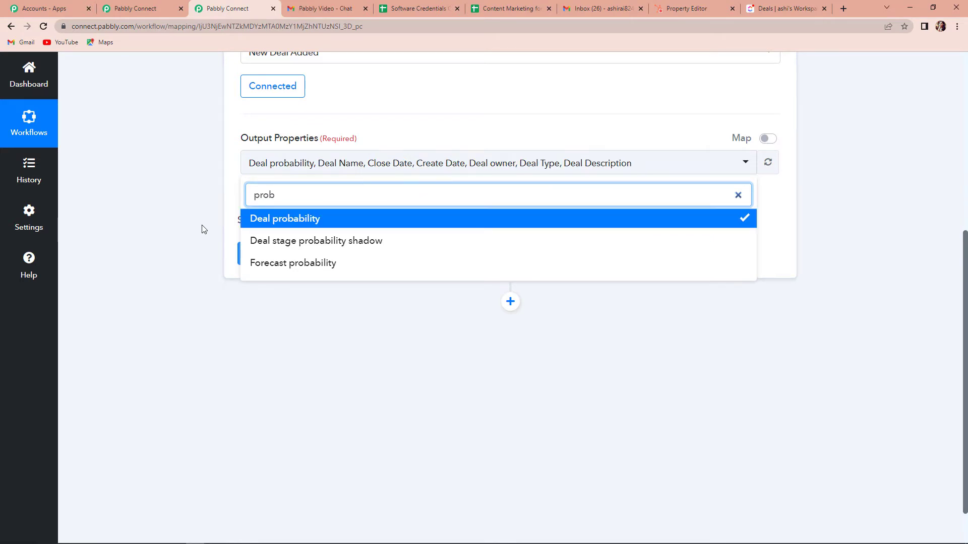
pyautogui.click(215, 214)
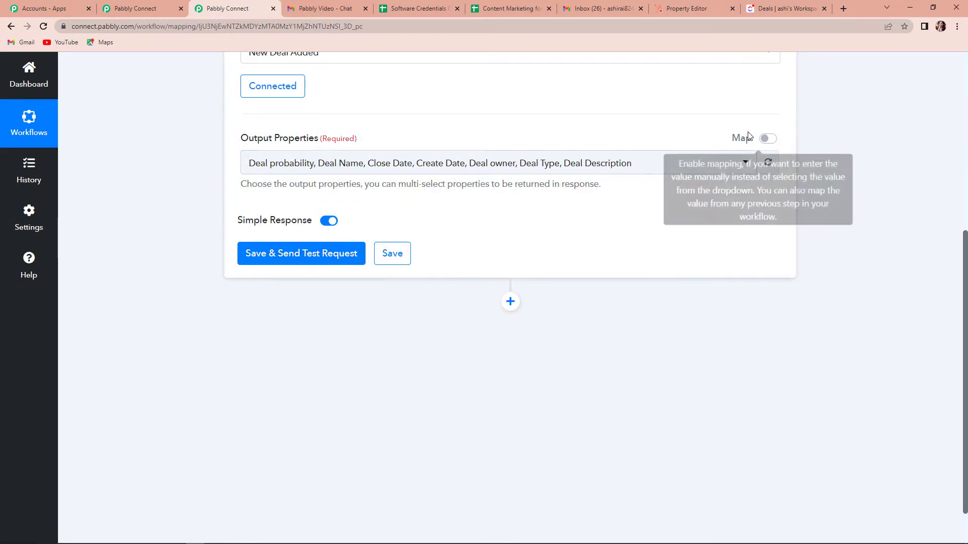
pyautogui.click(646, 166)
pyautogui.write('amou')
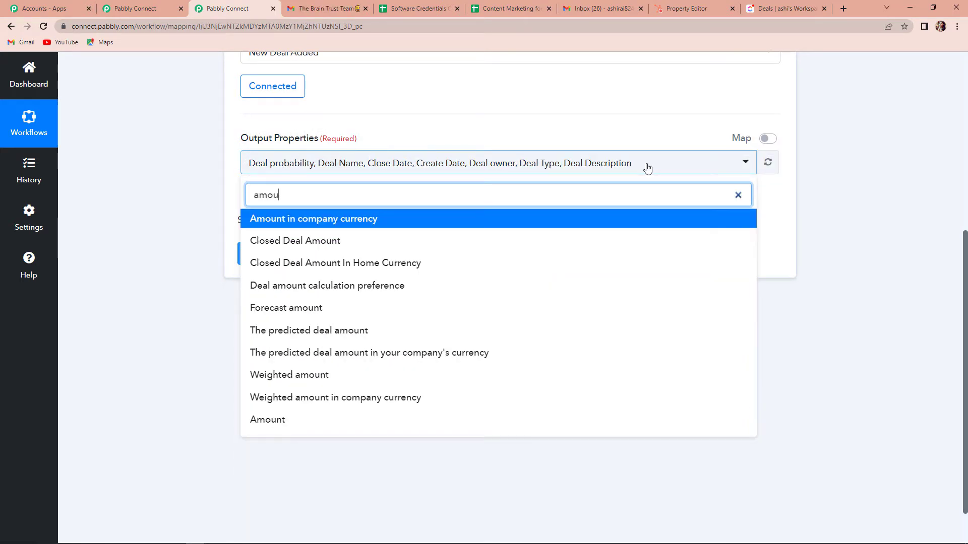
pyautogui.write('n')
pyautogui.click(271, 423)
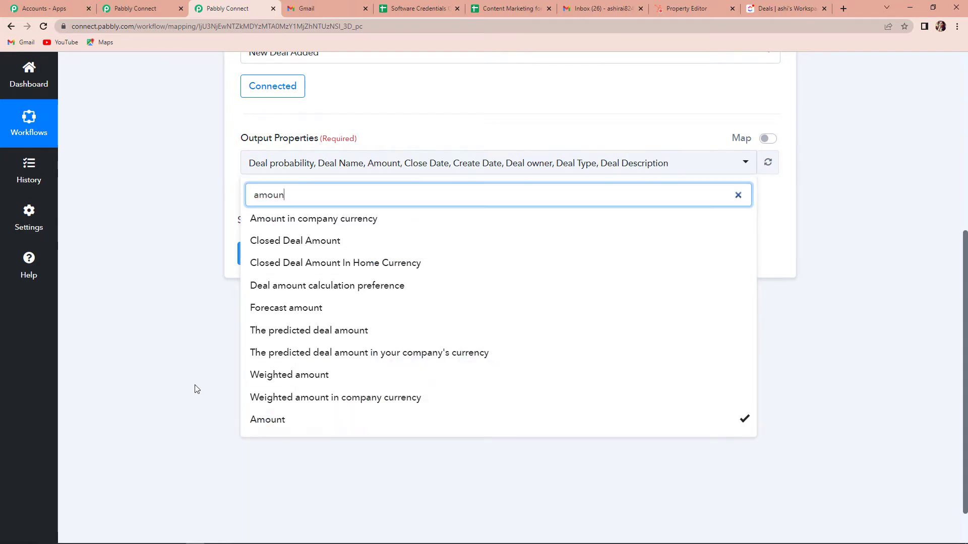
pyautogui.click(185, 381)
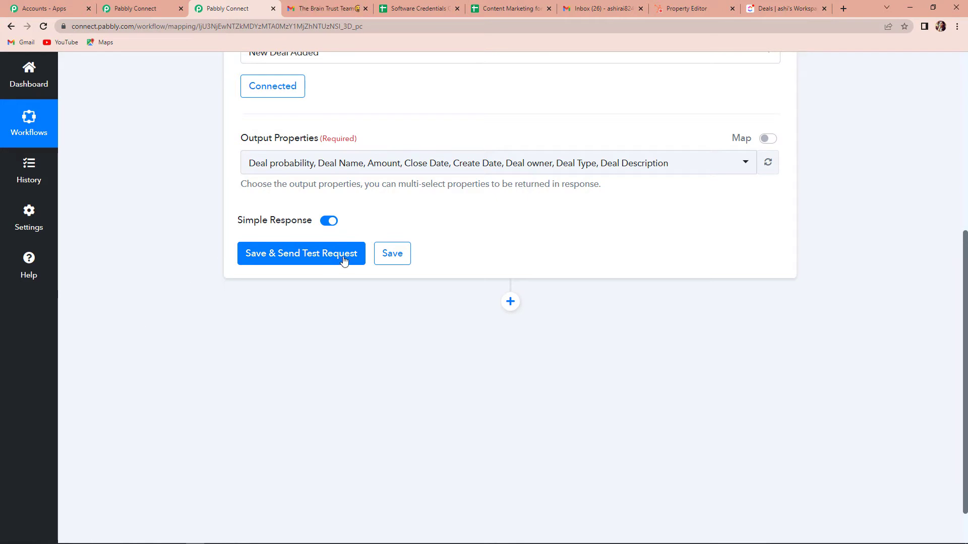
# Save the HubSpot trigger with a test request and review the deal data in the received response.
pyautogui.click(303, 256)
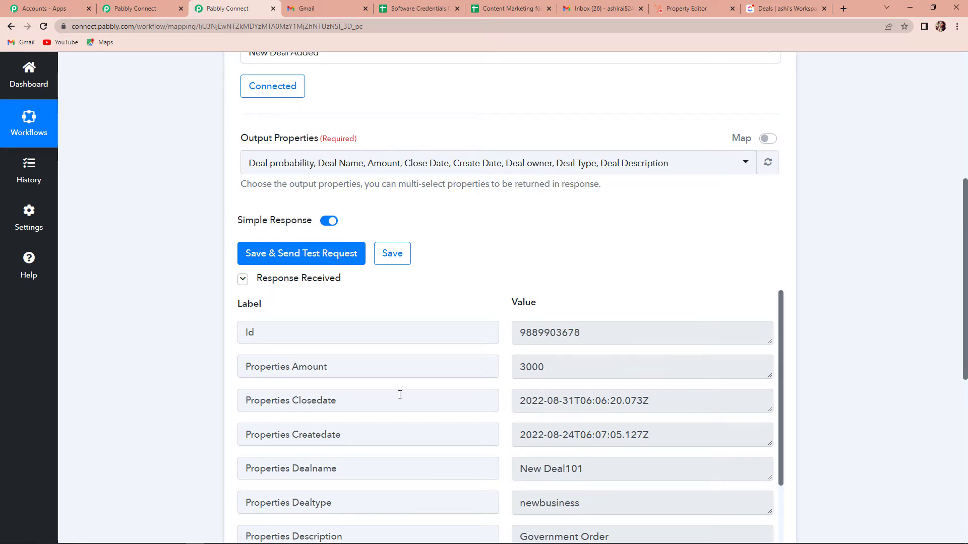
pyautogui.scroll(-2, 561, 387)
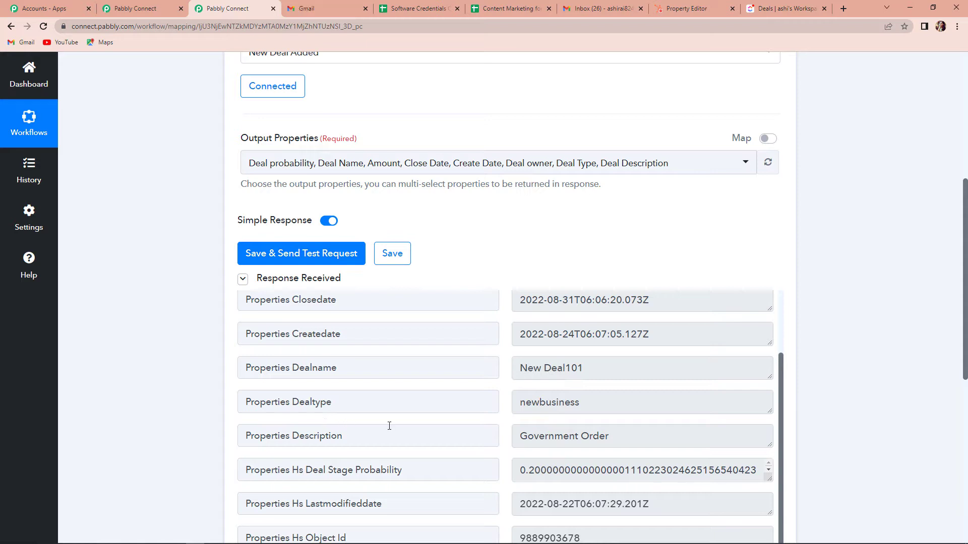
pyautogui.scroll(-6, 389, 425)
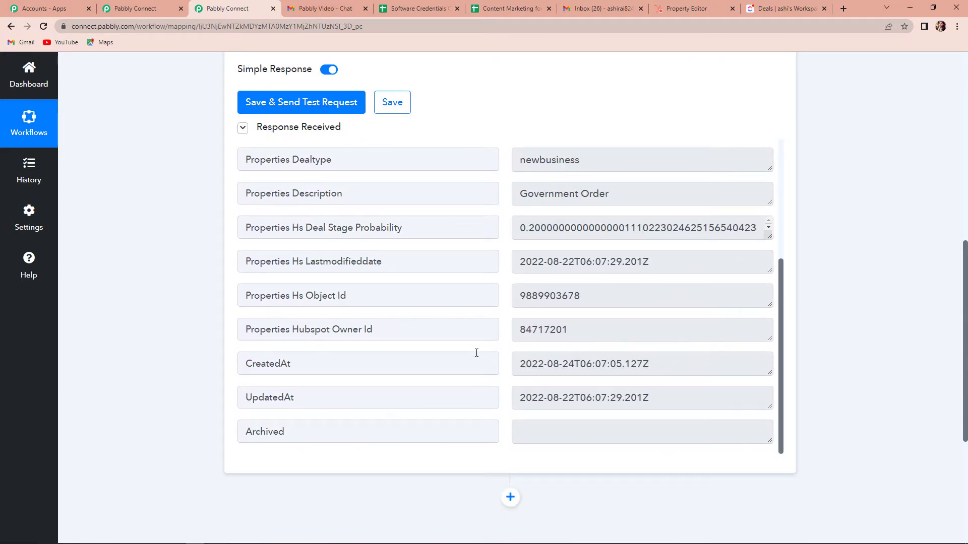
# Add an action step after the trigger using ClickUp with the event Create Task with Custom Fields.
pyautogui.scroll(-5, 940, 273)
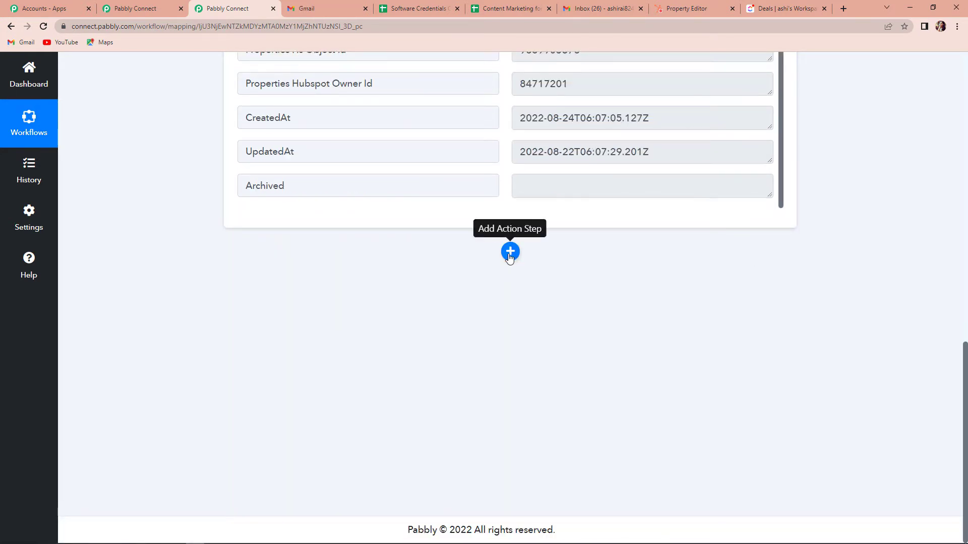
pyautogui.click(510, 252)
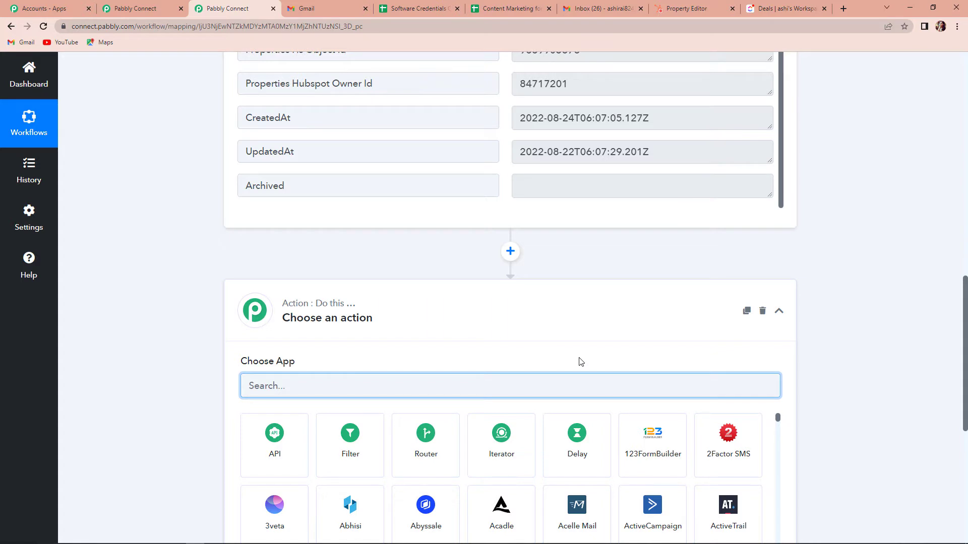
pyautogui.write('click')
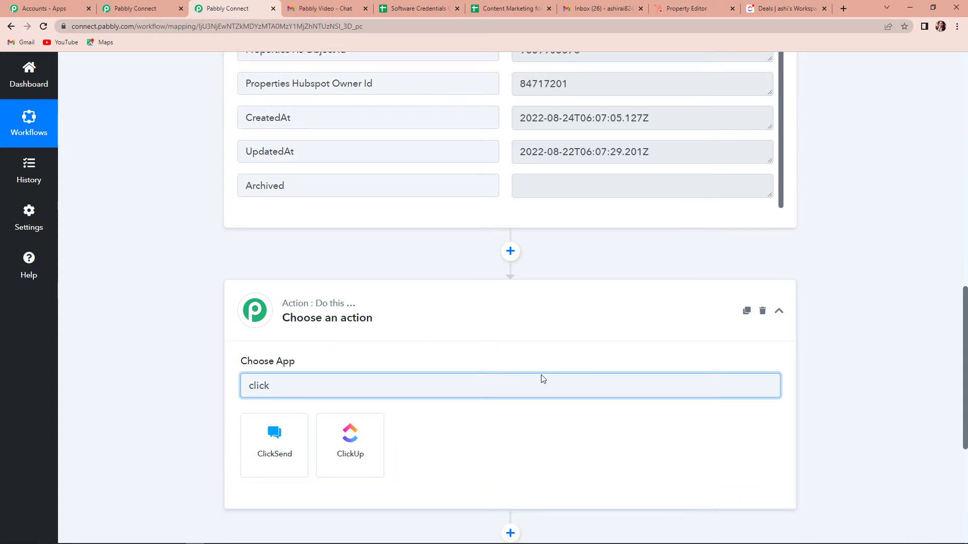
pyautogui.click(367, 434)
pyautogui.click(264, 443)
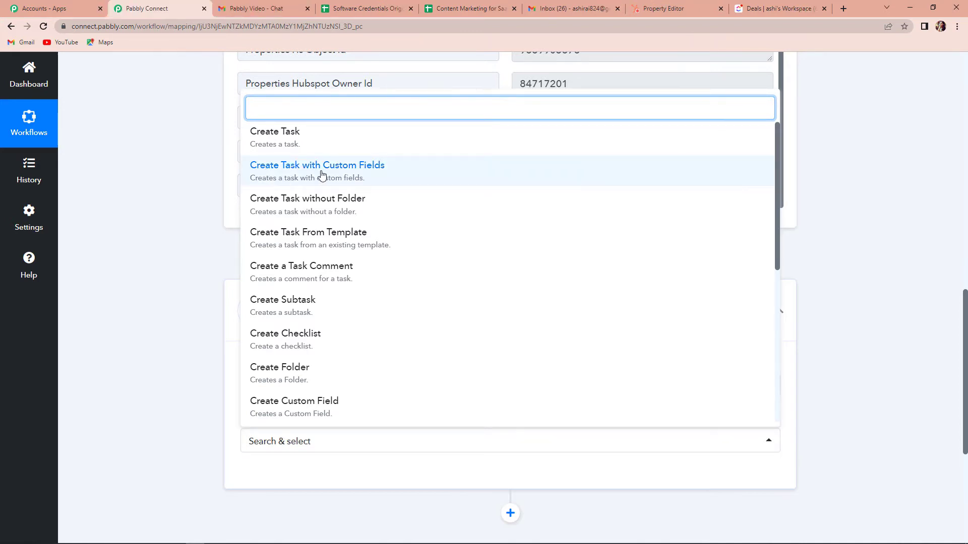
pyautogui.click(366, 171)
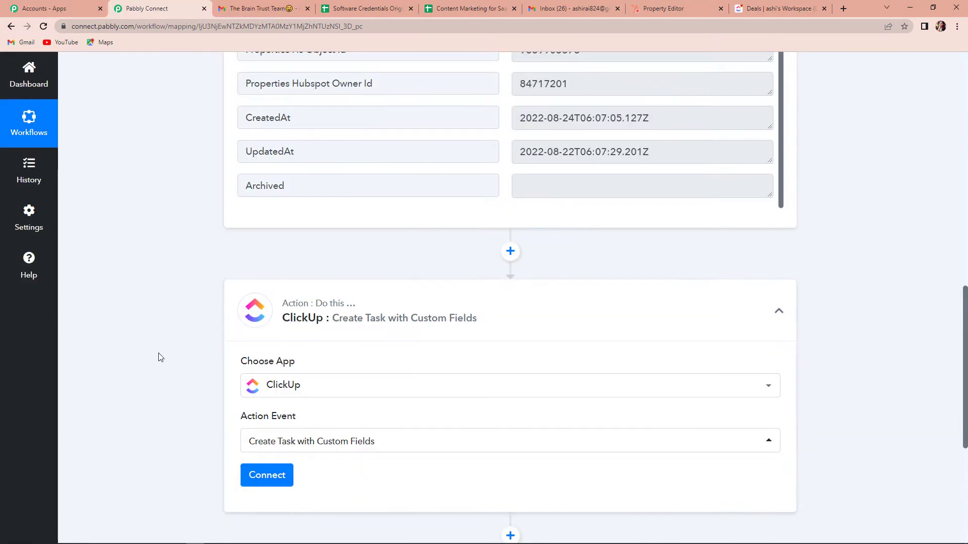
# Start connecting the ClickUp action through a new connection.
pyautogui.scroll(-3, 160, 357)
pyautogui.click(265, 273)
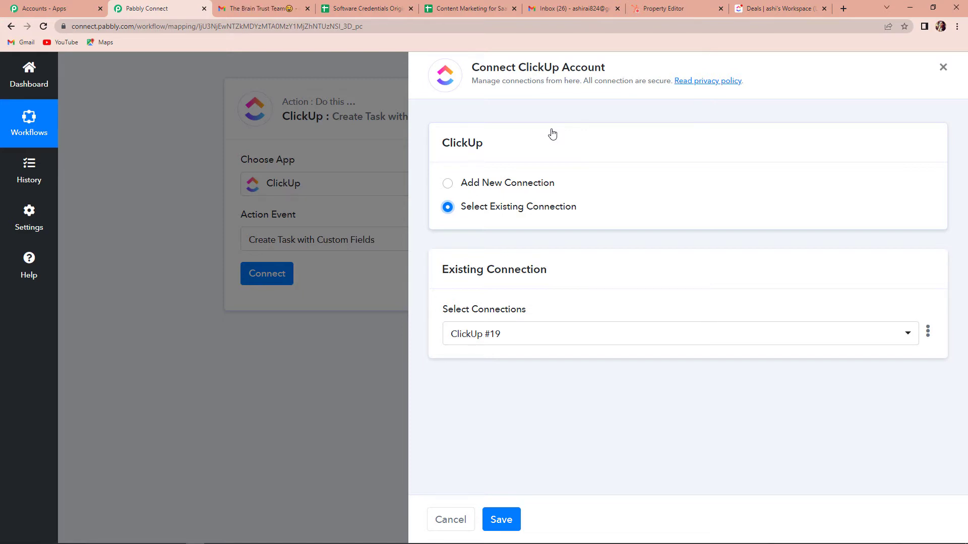
pyautogui.click(448, 190)
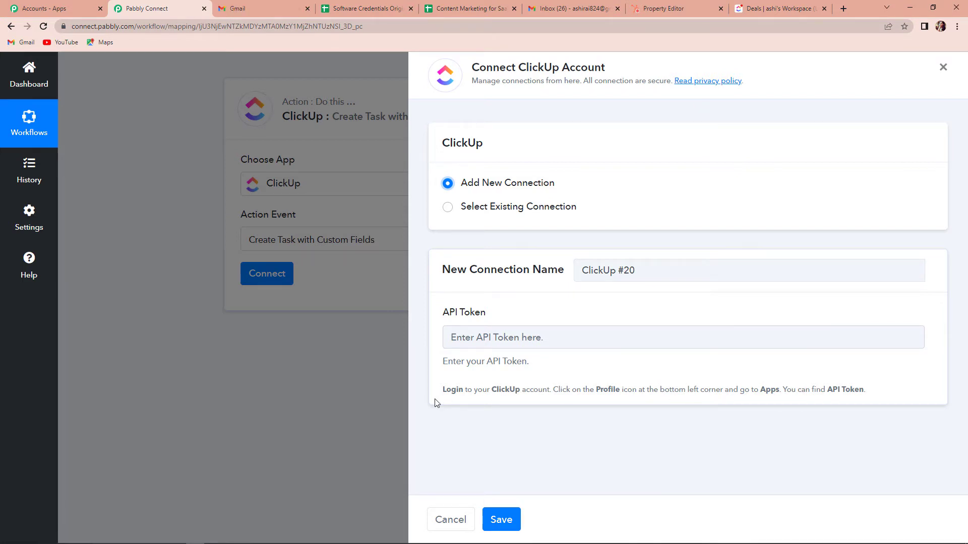
# Switch to ClickUp and copy the account's API token from its Apps settings.
pyautogui.hotkey('ctrl', '9')
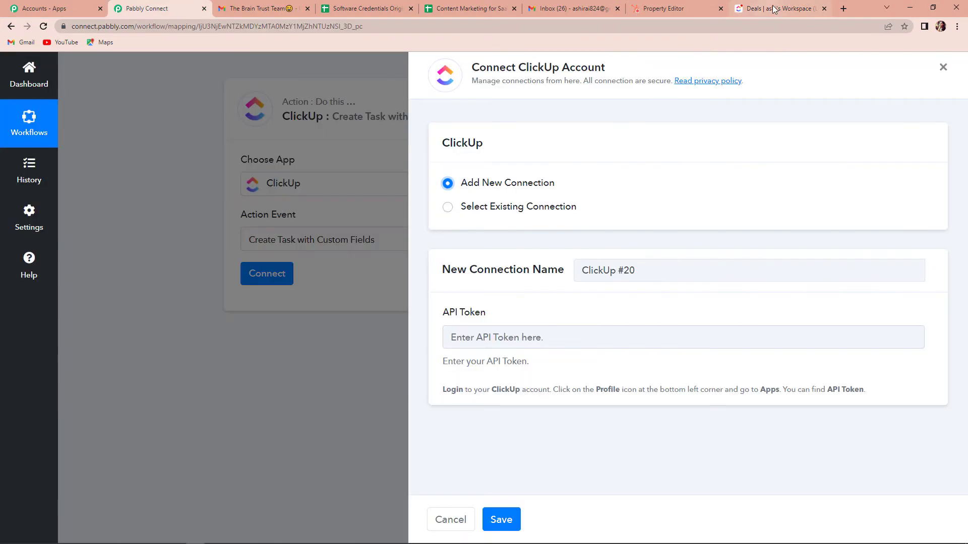
pyautogui.click(773, 10)
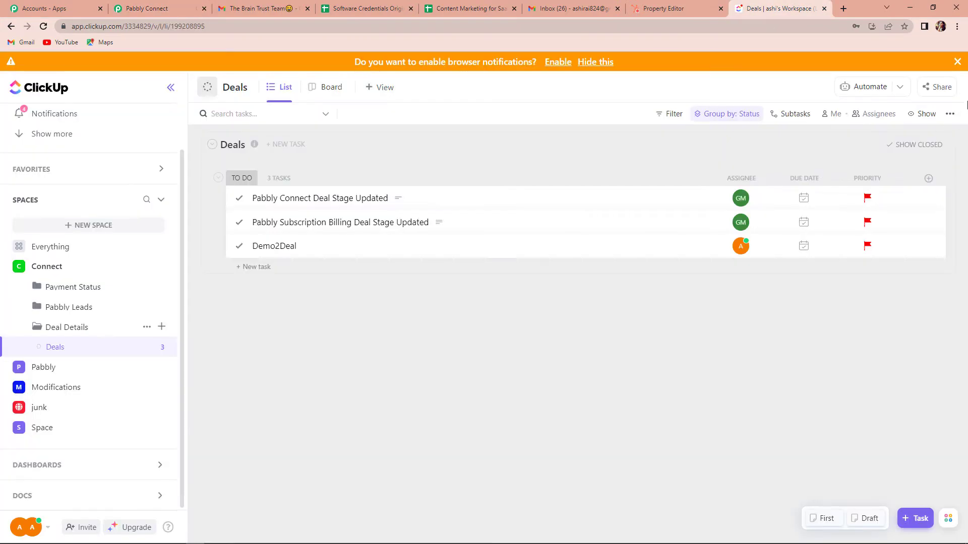
pyautogui.click(33, 529)
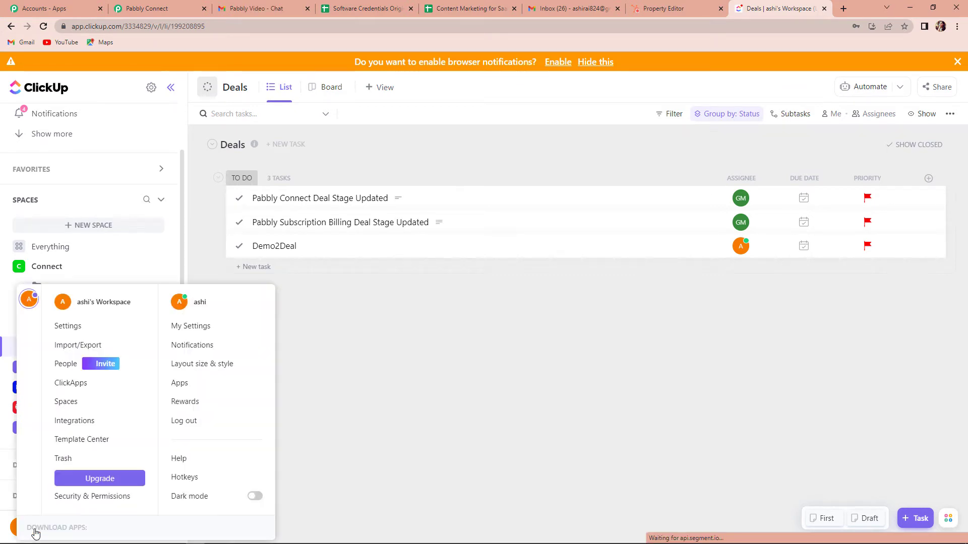
pyautogui.click(180, 383)
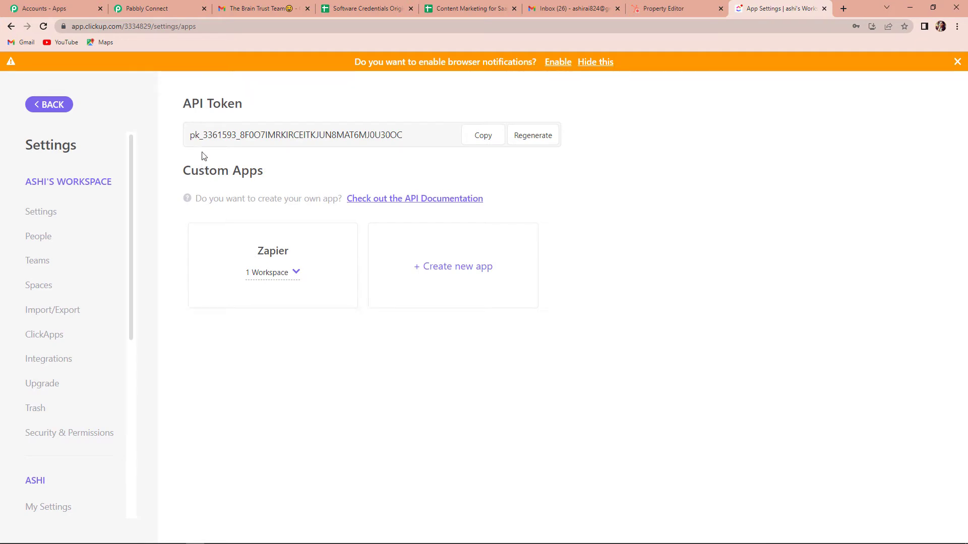
pyautogui.click(483, 135)
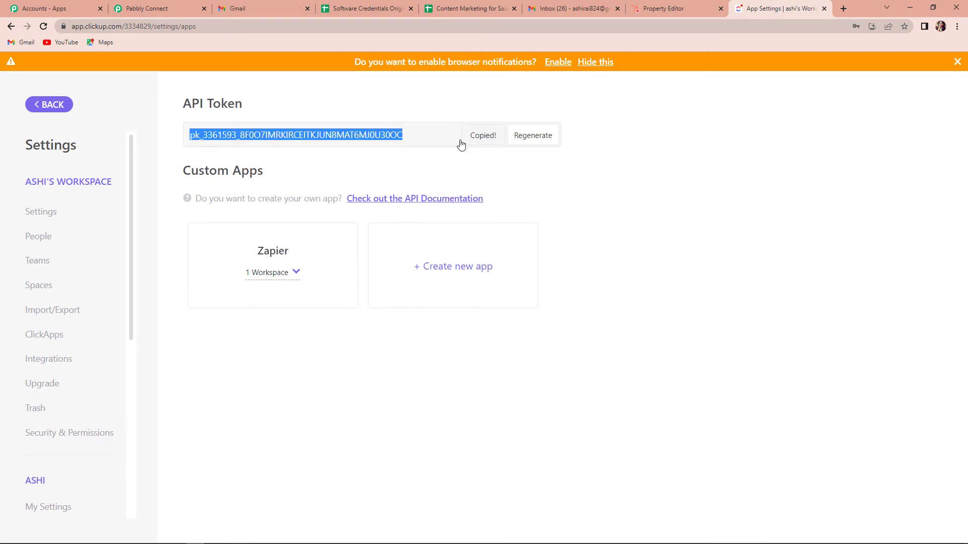
# Return to Pabbly Connect, paste the API token into the new ClickUp connection and save it.
pyautogui.click(146, 9)
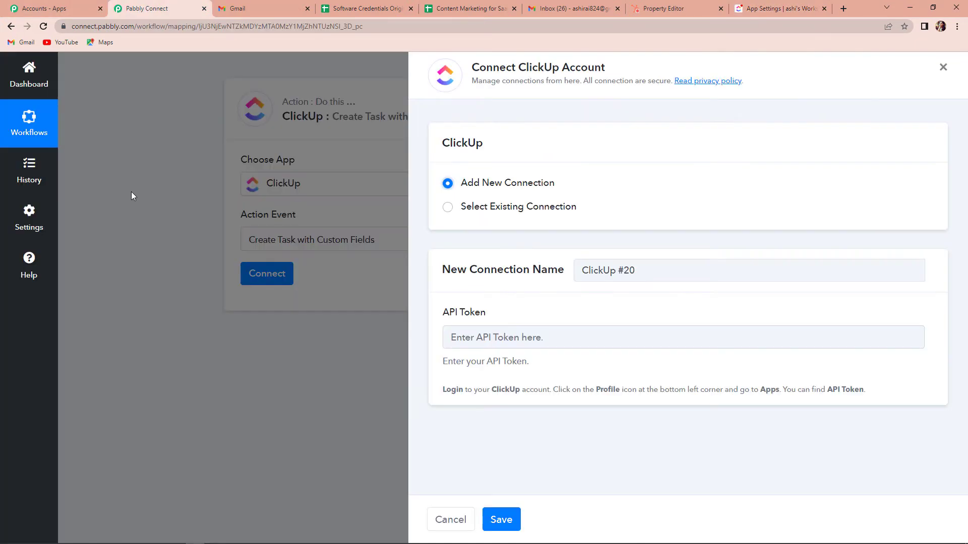
pyautogui.click(466, 339)
pyautogui.hotkey('ctrl', 'v')
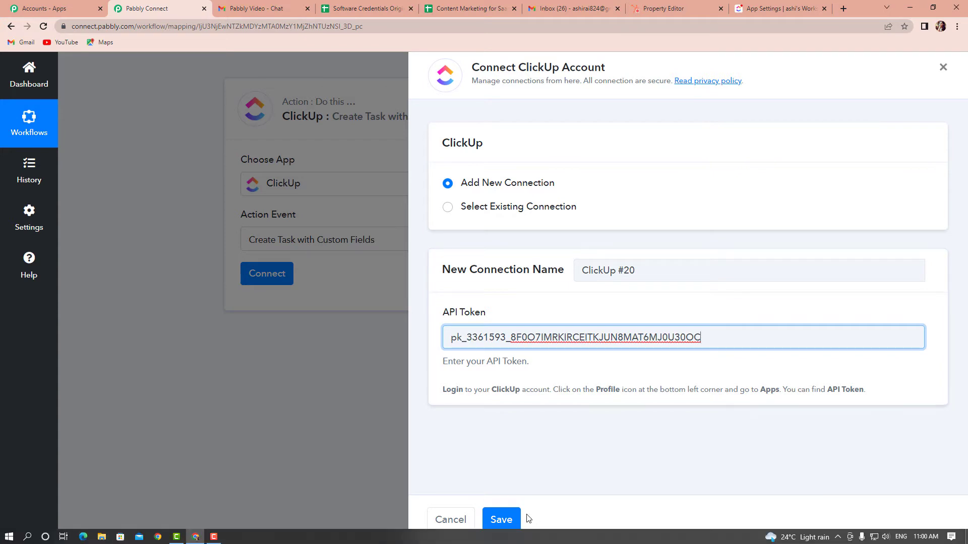
pyautogui.click(504, 519)
# Switch to ClickUp to examine the Connect space with its Deal Details folder and Deals list, and return to Pabbly Connect.
pyautogui.scroll(-4, 495, 361)
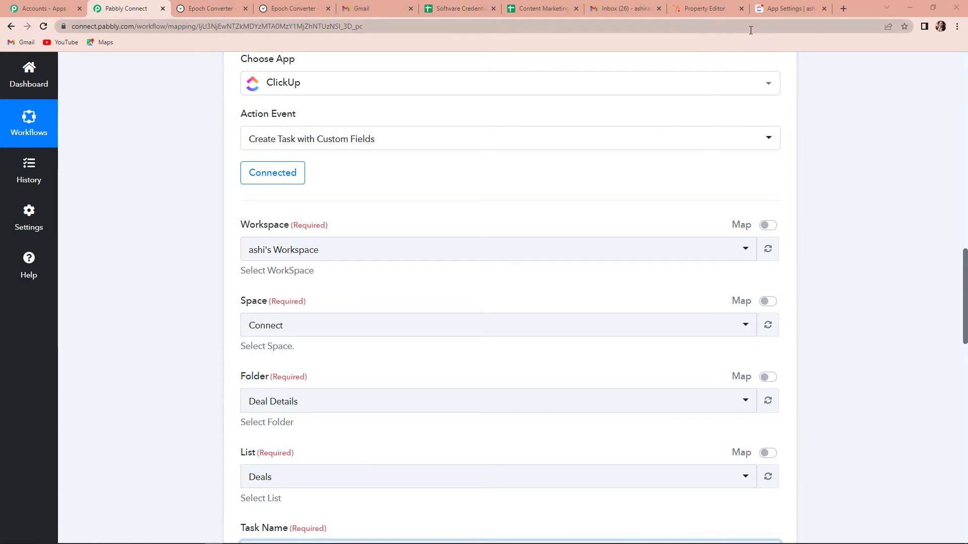
pyautogui.click(805, 12)
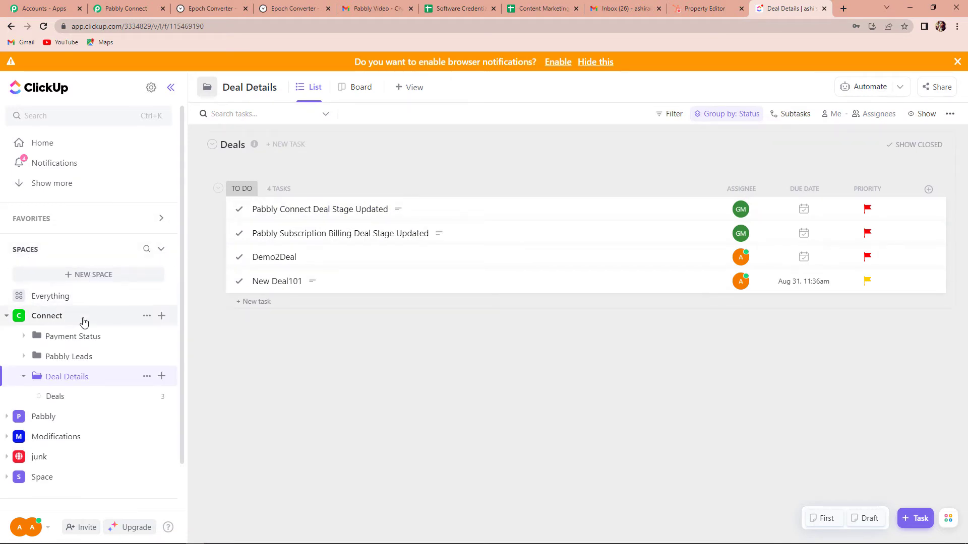
pyautogui.scroll(-1, 71, 318)
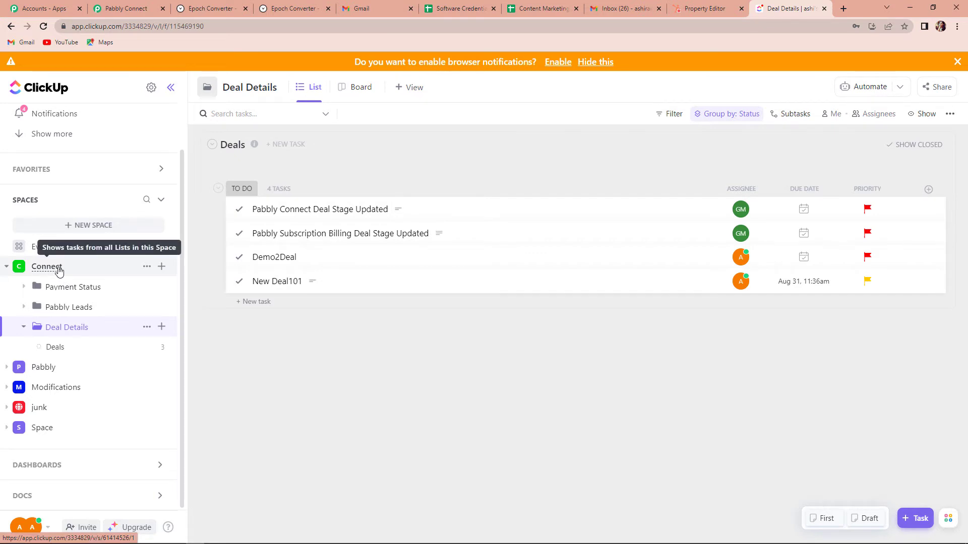
pyautogui.click(121, 10)
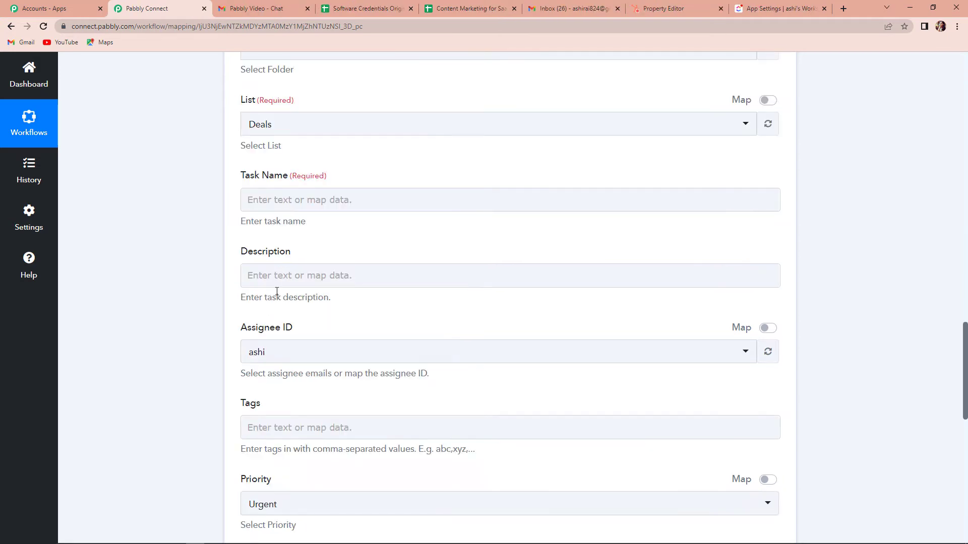
# Map the ClickUp action's Task Name to Properties Dealname from the HubSpot CRM New Deal Added step.
pyautogui.click(272, 200)
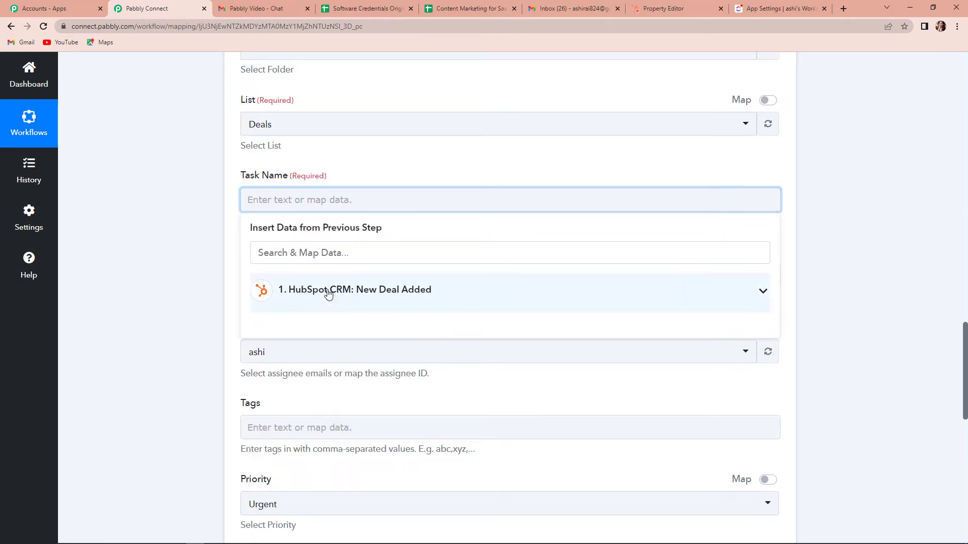
pyautogui.click(311, 299)
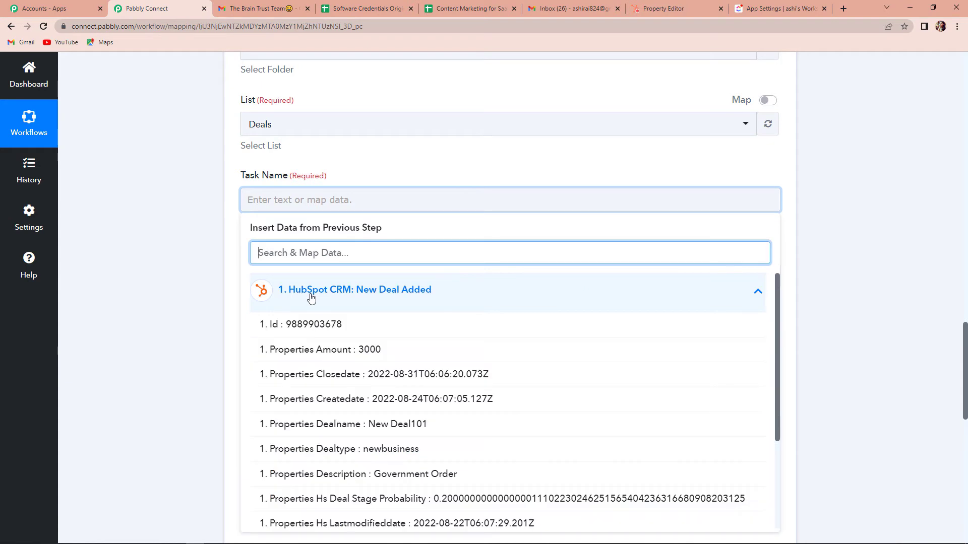
pyautogui.click(359, 430)
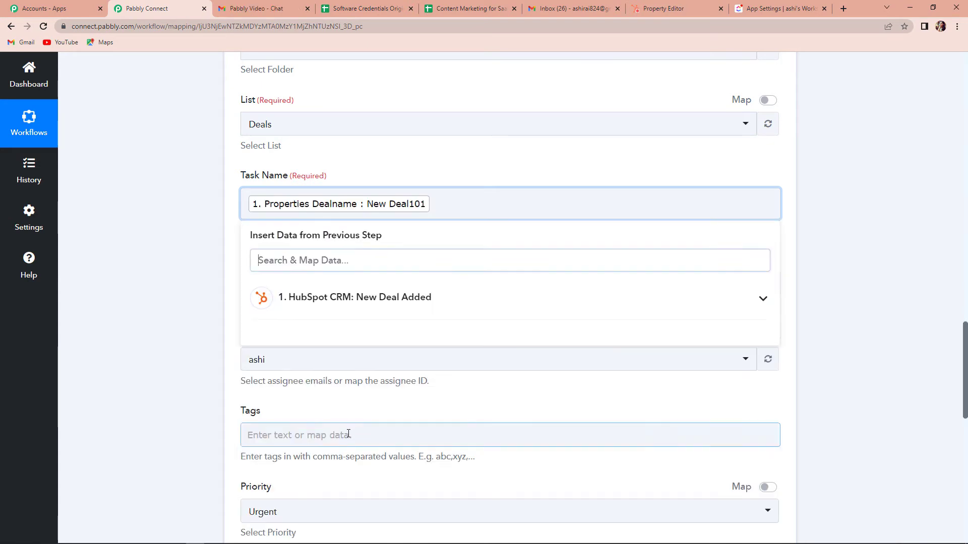
pyautogui.click(180, 333)
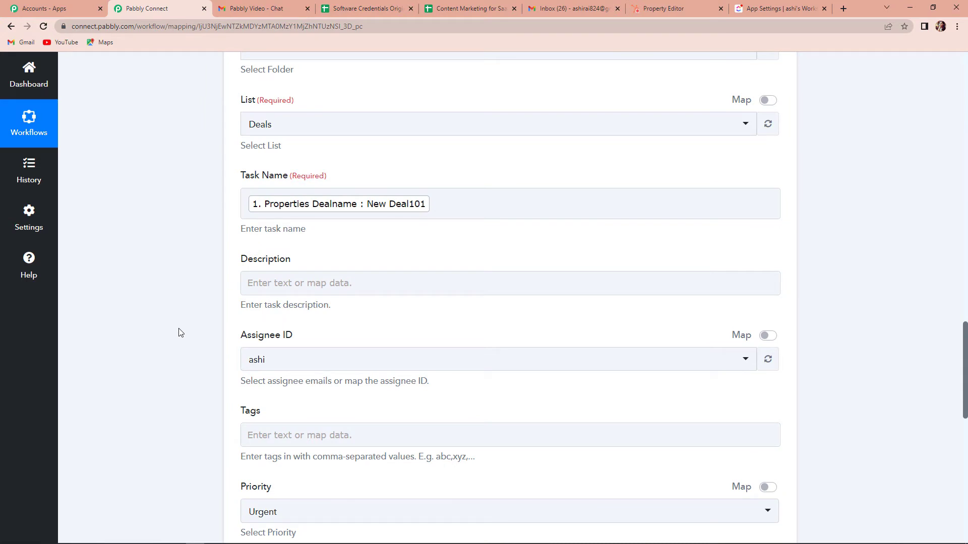
# Map the task Description to Properties Description from the HubSpot CRM trigger data.
pyautogui.click(277, 283)
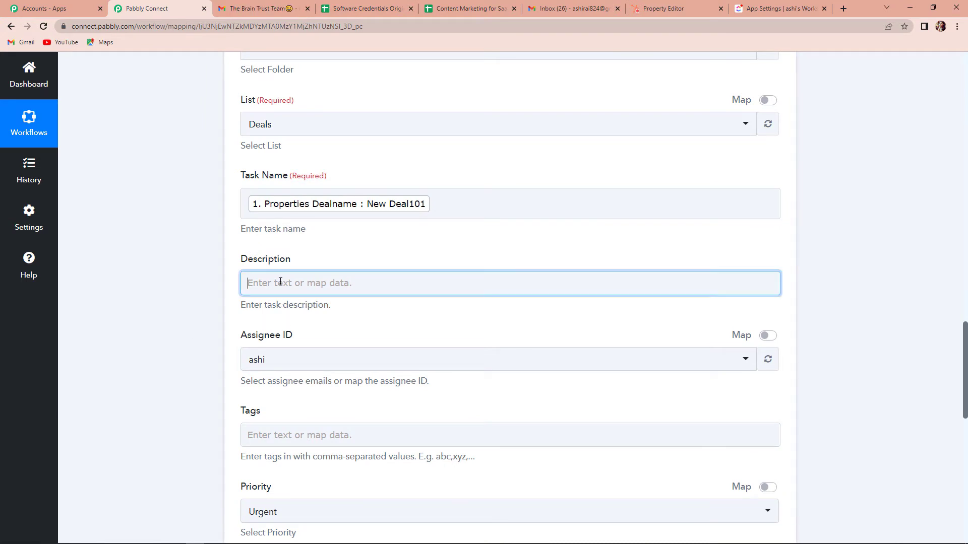
pyautogui.click(321, 374)
pyautogui.scroll(-2, 486, 444)
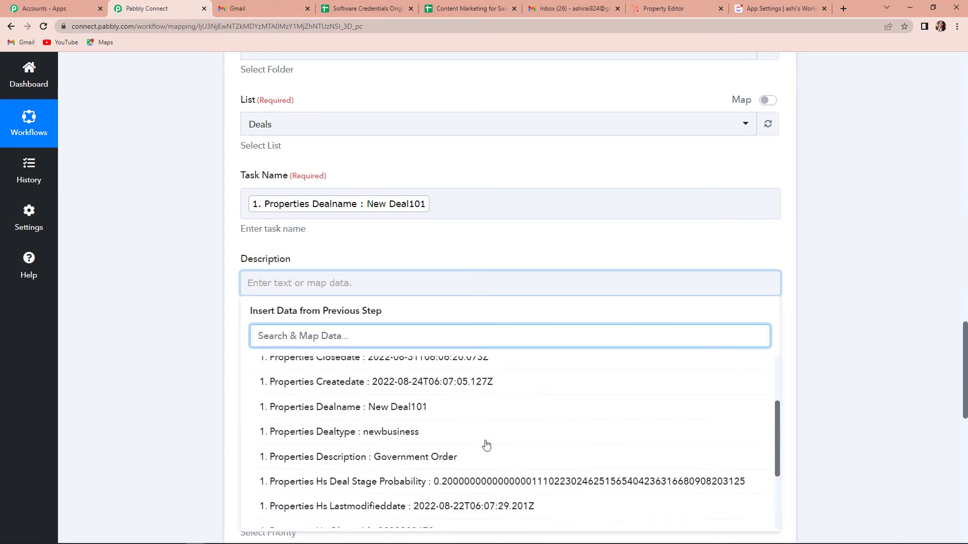
pyautogui.click(400, 464)
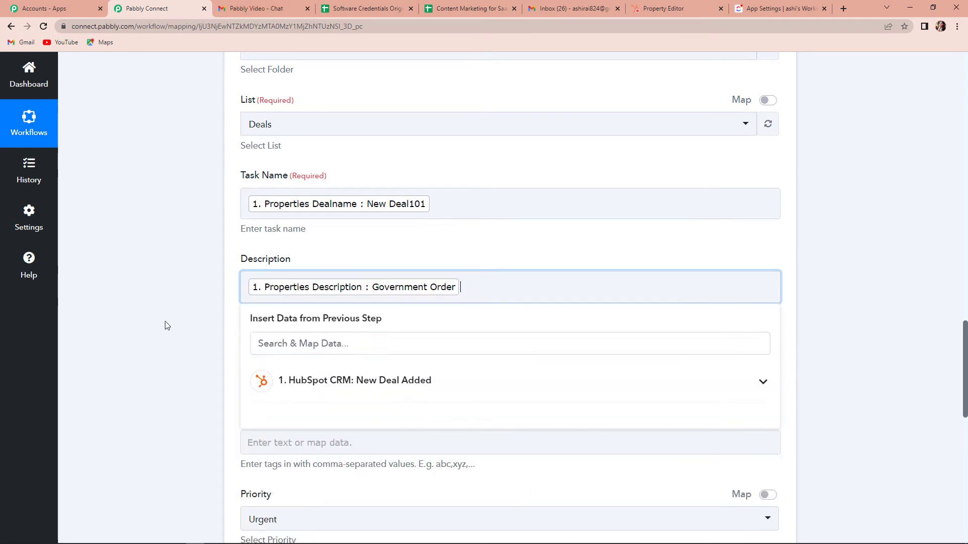
pyautogui.click(165, 325)
# Set the ClickUp task's Priority to High, leaving Tags empty.
pyautogui.scroll(-2, 167, 326)
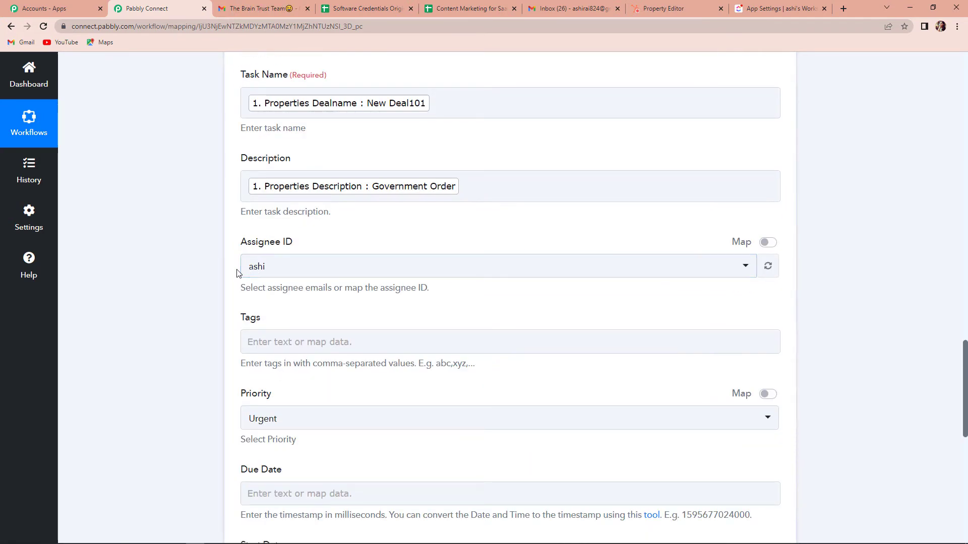
pyautogui.scroll(-2, 170, 304)
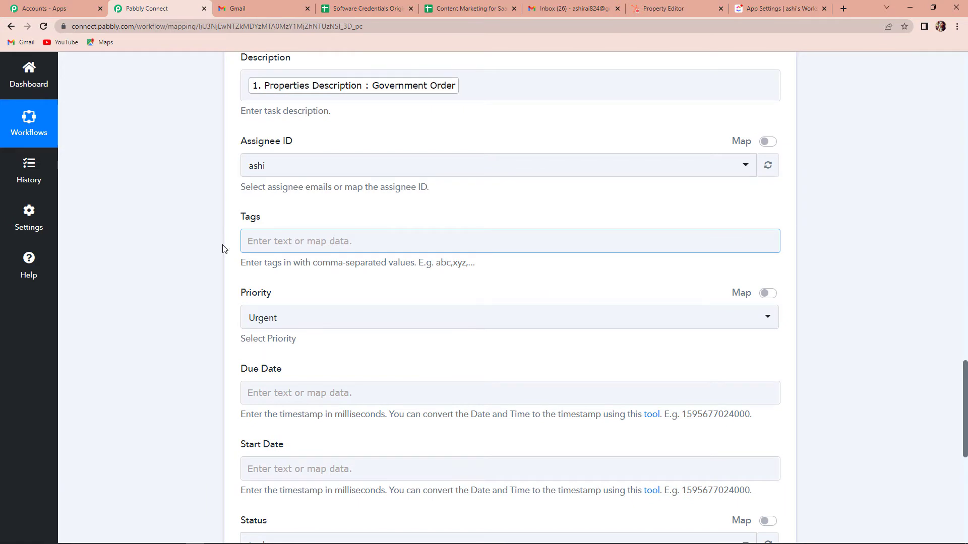
pyautogui.scroll(-1, 217, 257)
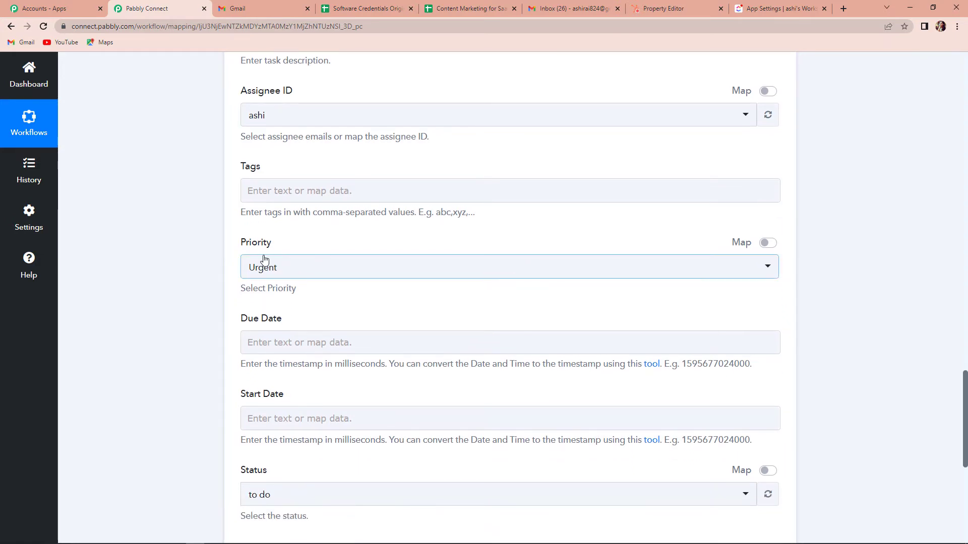
pyautogui.click(309, 272)
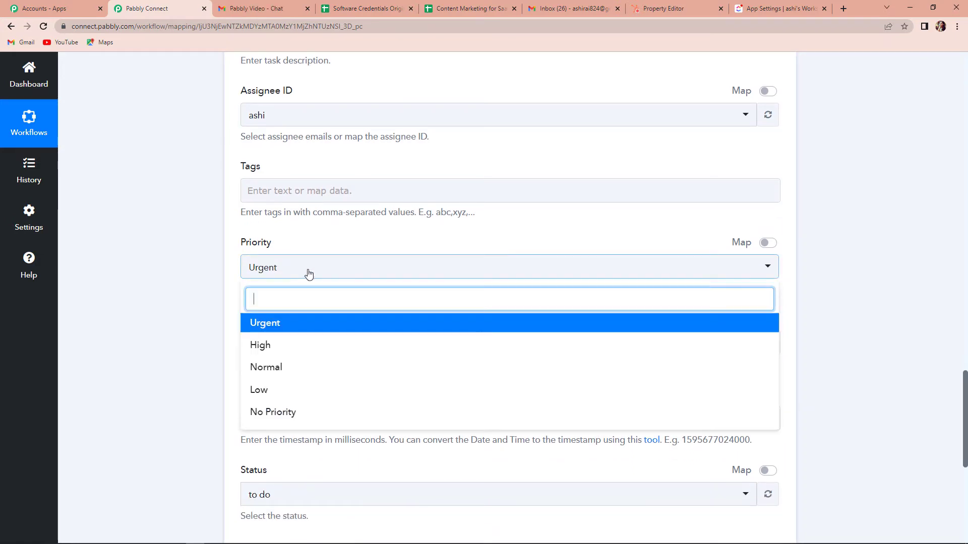
pyautogui.click(281, 347)
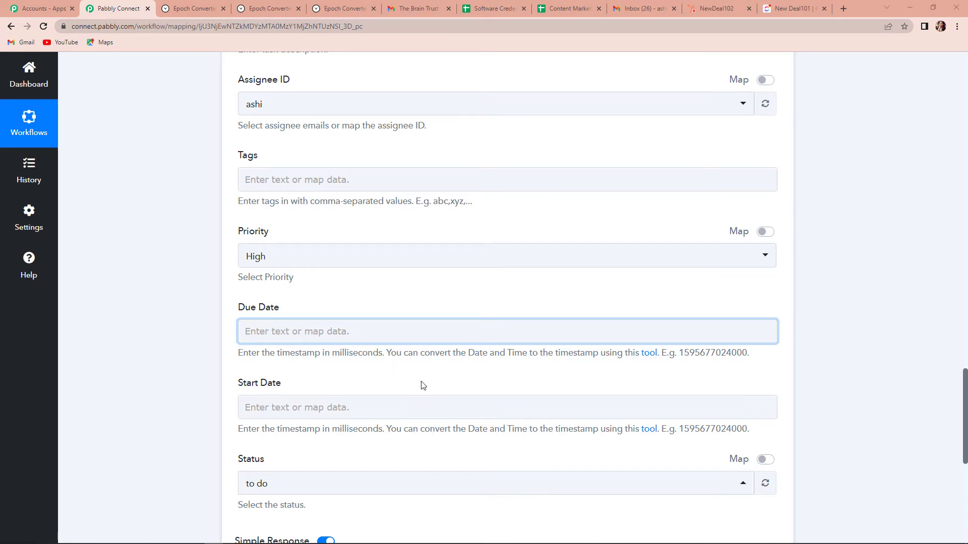
# Insert an action step between the HubSpot trigger and the ClickUp action using Date/Time Formatter by Pabbly.
pyautogui.scroll(15, 444, 393)
pyautogui.scroll(2, 454, 373)
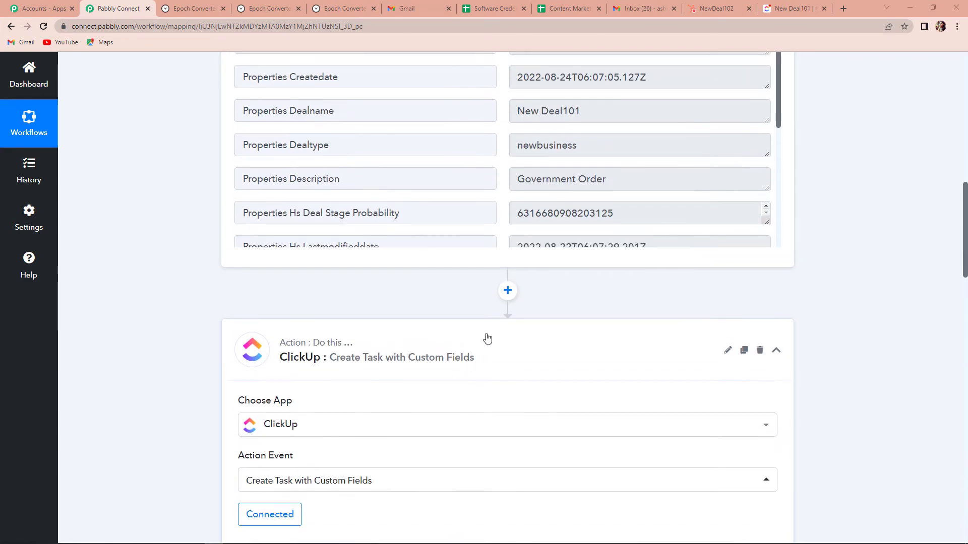
pyautogui.click(509, 290)
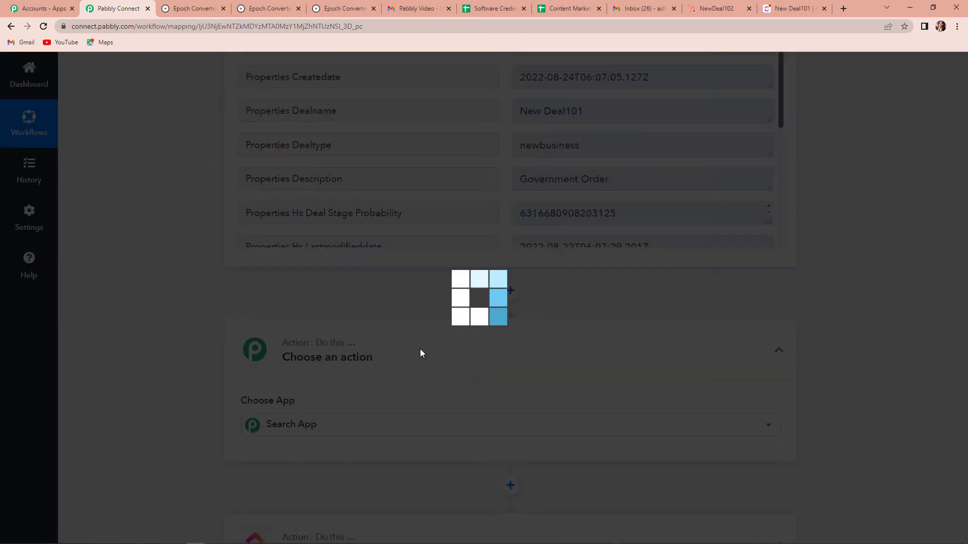
pyautogui.click(317, 427)
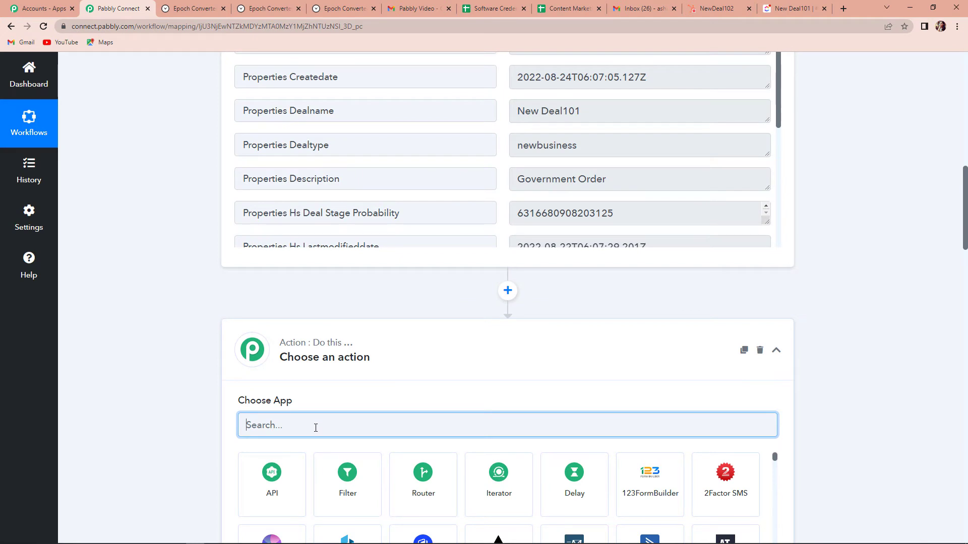
pyautogui.write('date')
pyautogui.click(257, 518)
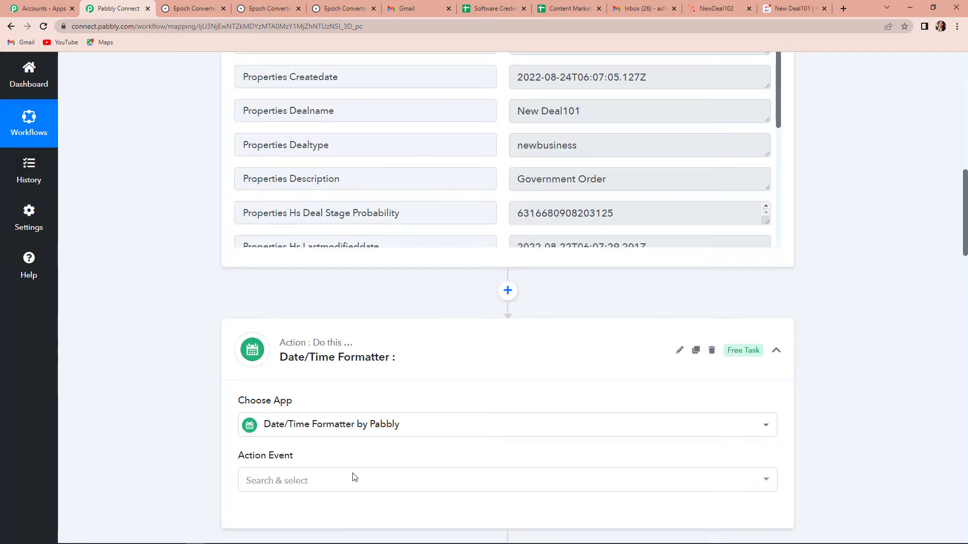
# Set the Date/Time Formatter's action event to Format Date Only and connect it.
pyautogui.scroll(-3, 355, 477)
pyautogui.click(280, 333)
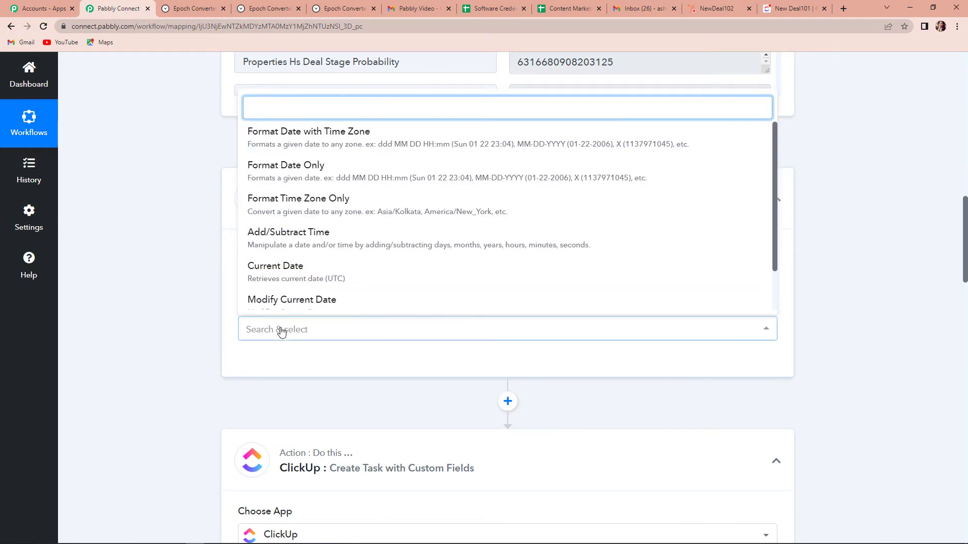
pyautogui.click(264, 174)
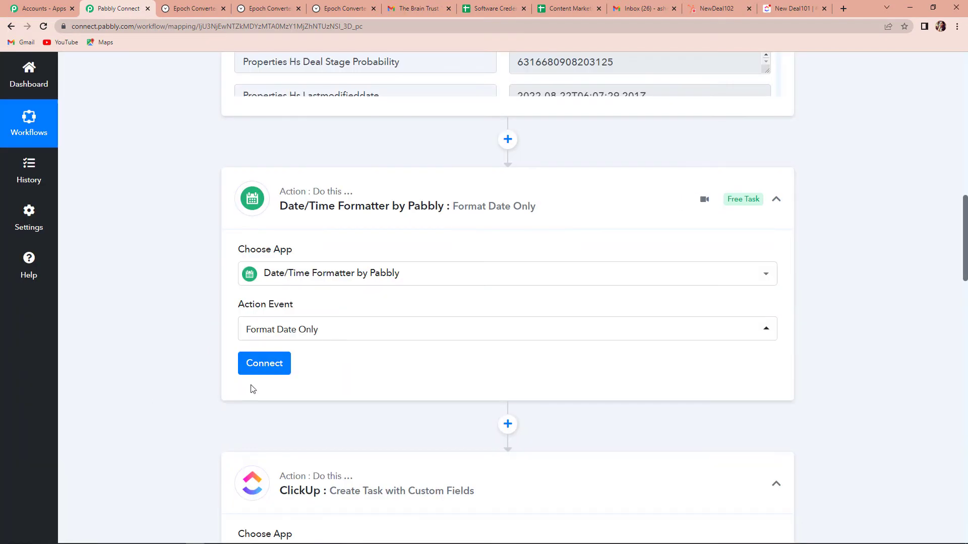
pyautogui.click(275, 367)
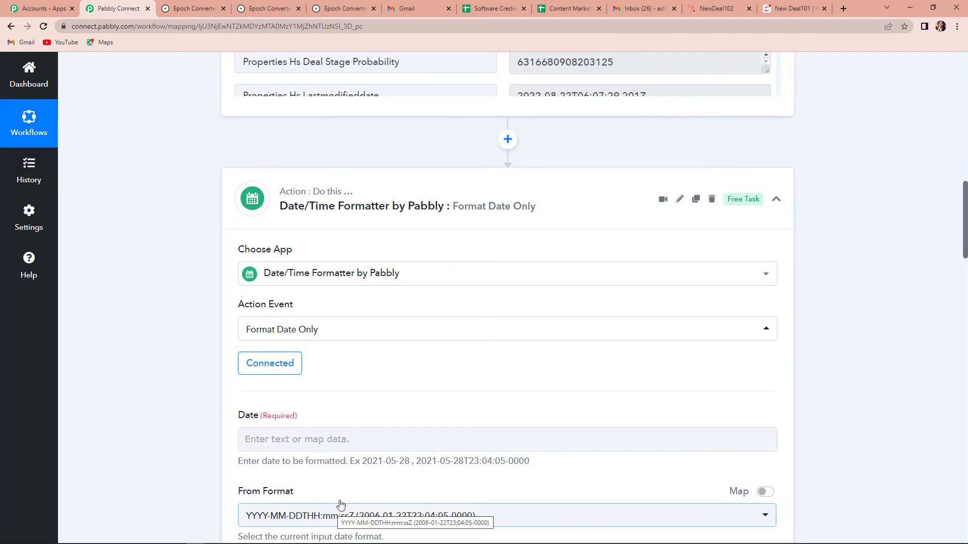
# Map the formatter's Date field to Properties Closedate from the HubSpot CRM New Deal Added step.
pyautogui.scroll(-3, 391, 426)
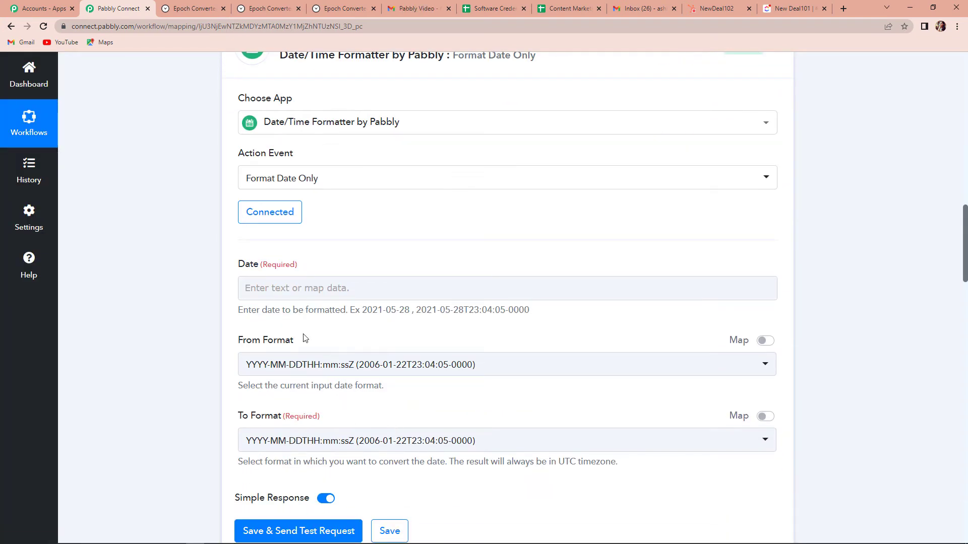
pyautogui.click(303, 289)
pyautogui.click(340, 378)
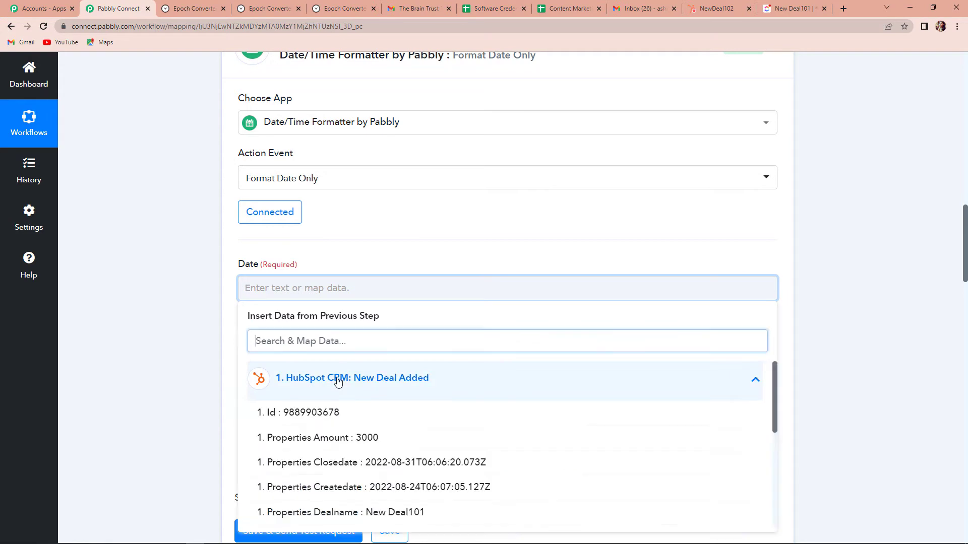
pyautogui.click(282, 462)
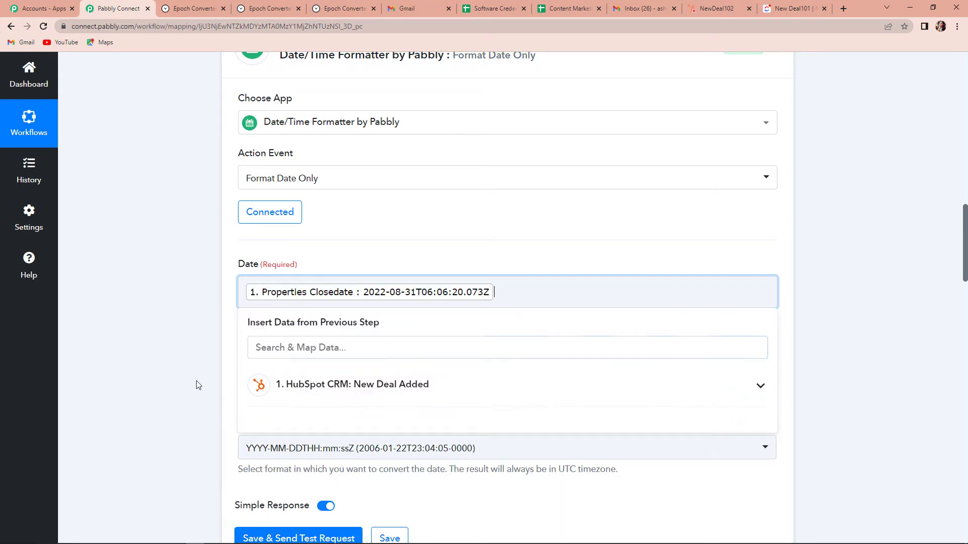
pyautogui.click(186, 391)
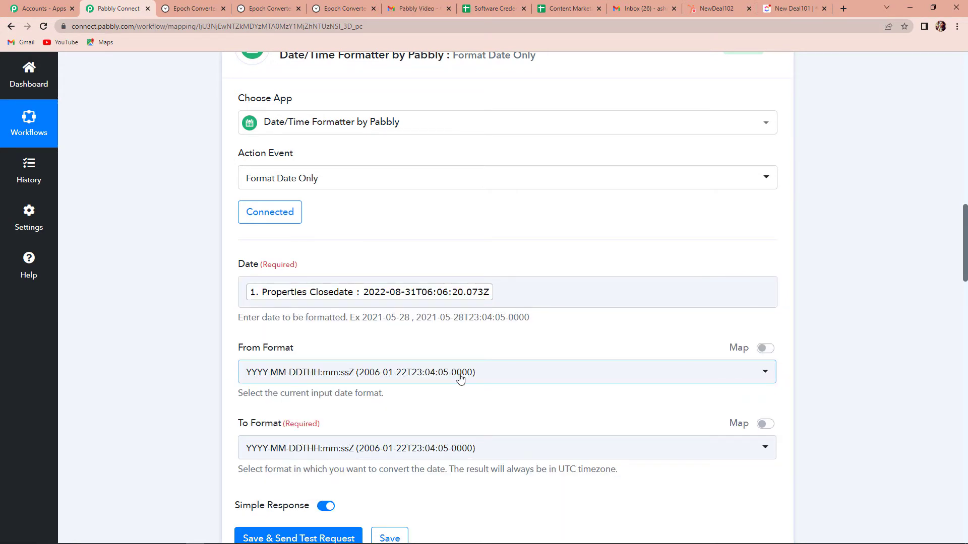
# Set the formatter's To Format to Timestamp in Millisecond, and save the step with a test request.
pyautogui.scroll(-3, 417, 377)
pyautogui.click(509, 297)
pyautogui.scroll(-5, 499, 341)
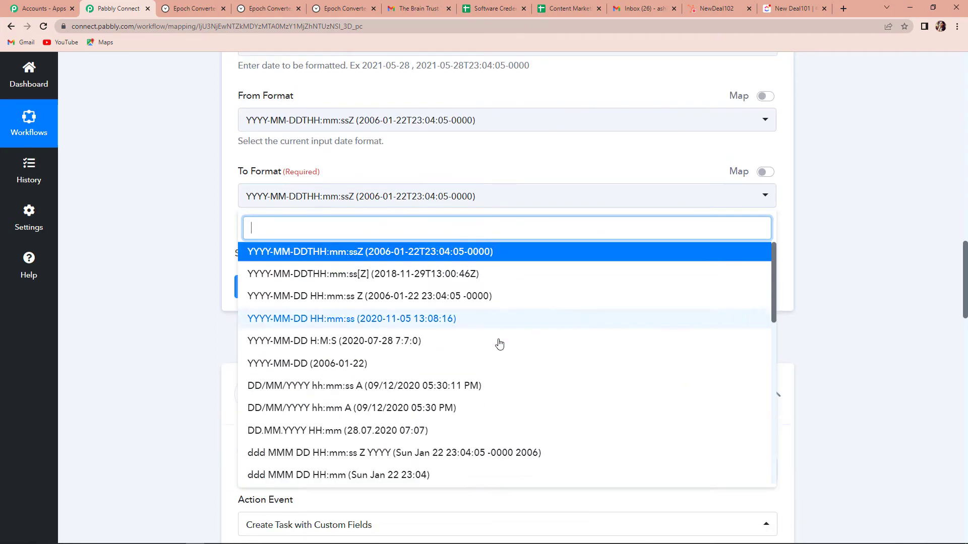
pyautogui.scroll(-8, 499, 344)
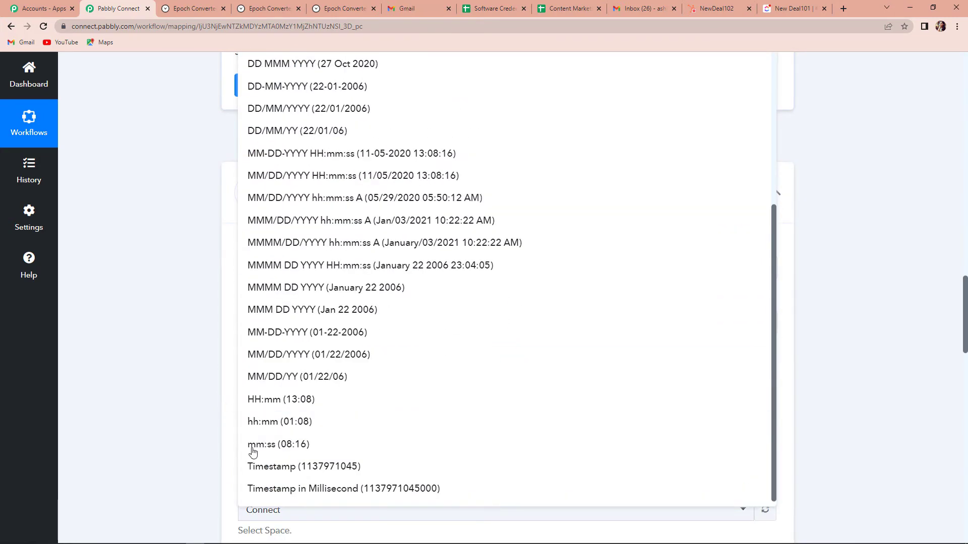
pyautogui.click(311, 489)
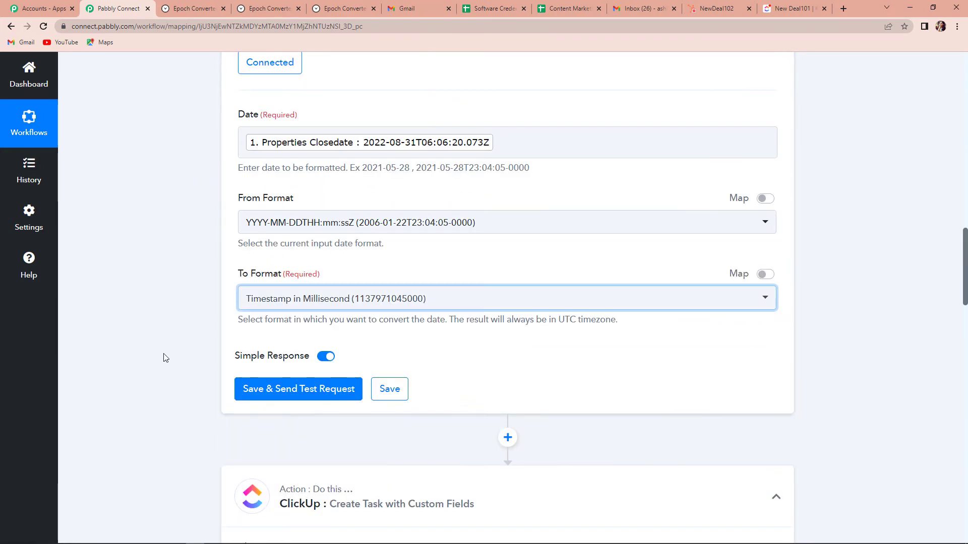
pyautogui.click(291, 395)
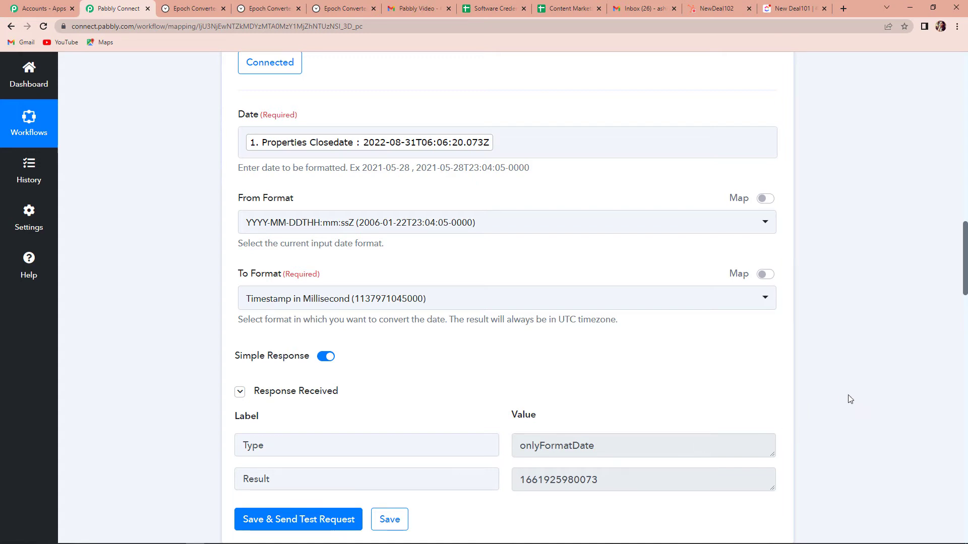
# Insert a second Date/Time Formatter action between the first formatter step and the ClickUp action.
pyautogui.scroll(-3, 847, 400)
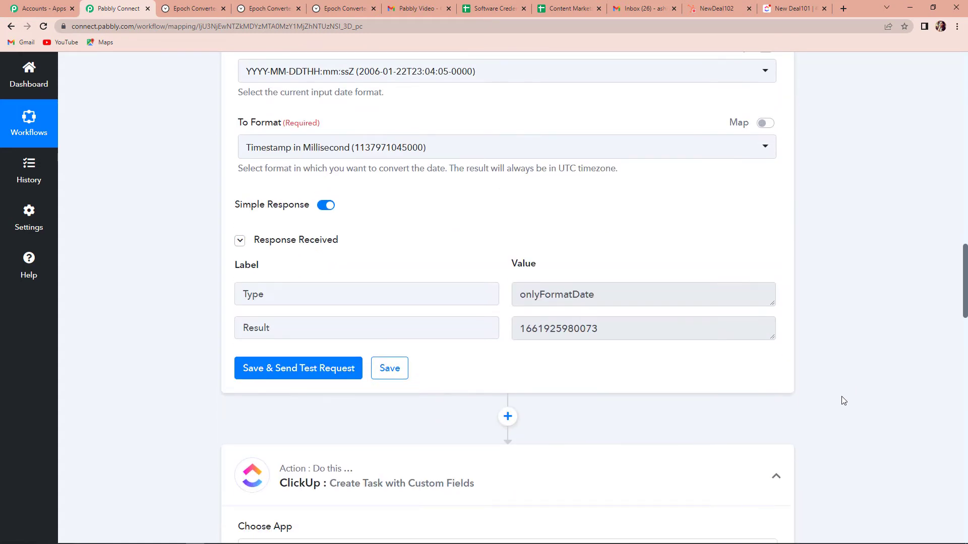
pyautogui.click(508, 417)
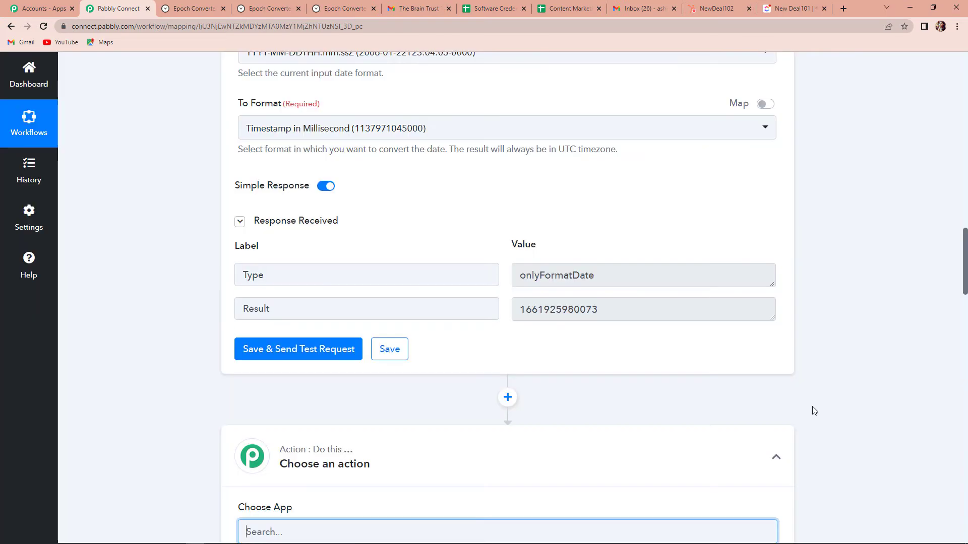
pyautogui.write('date')
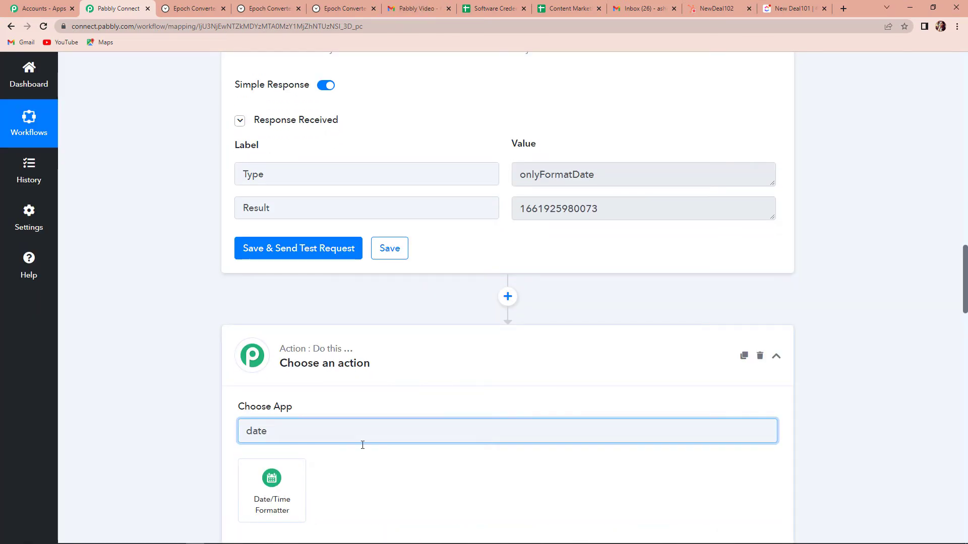
pyautogui.click(267, 478)
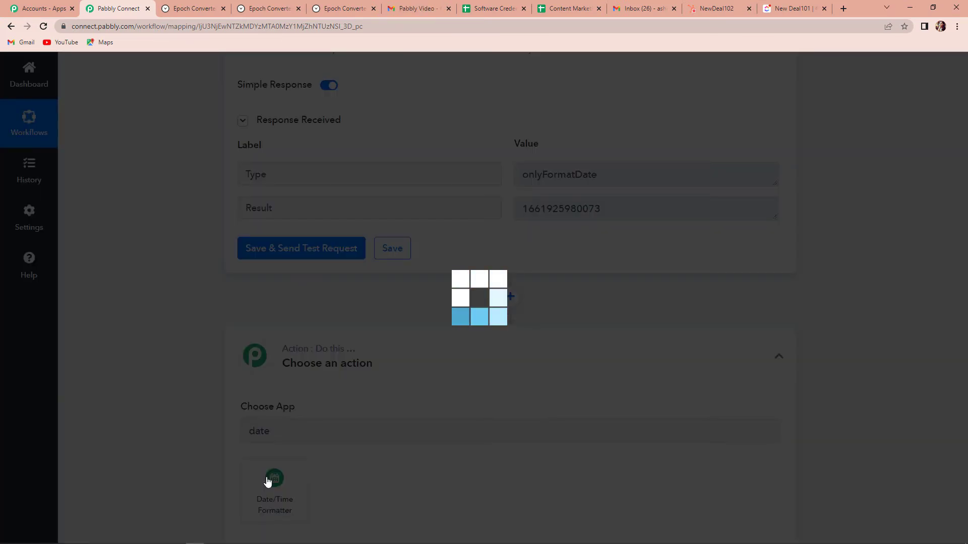
# Set the second Date/Time Formatter's action event to Format Date Only and connect it.
pyautogui.scroll(-3, 164, 421)
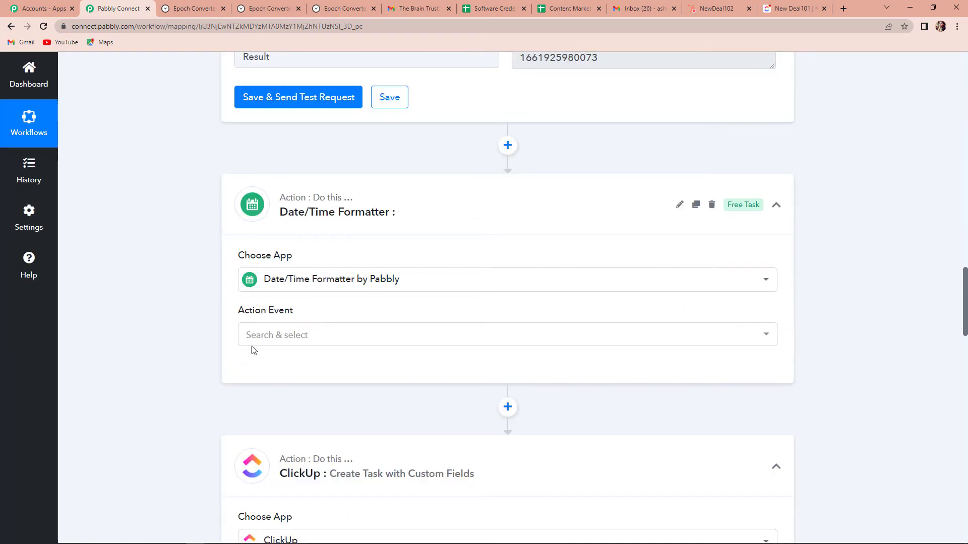
pyautogui.click(270, 335)
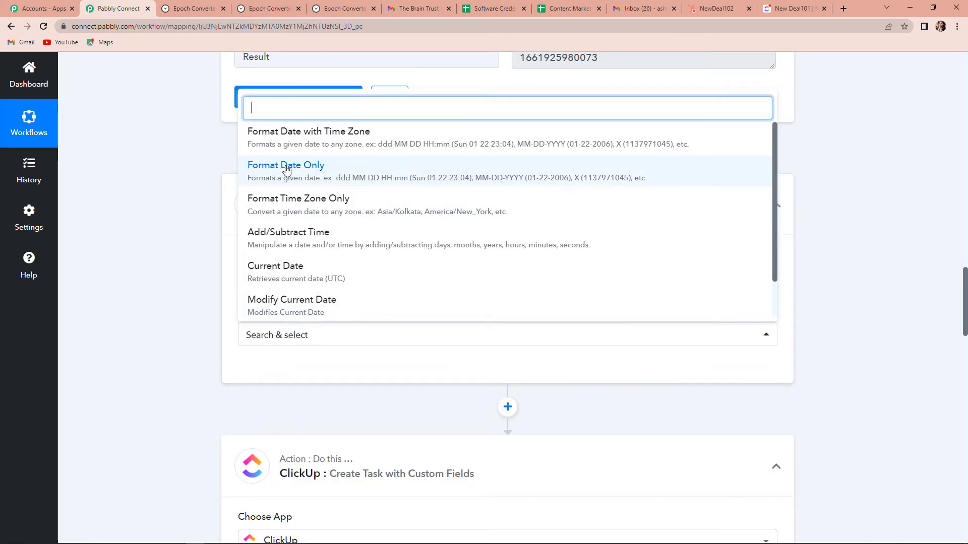
pyautogui.click(286, 166)
pyautogui.click(266, 370)
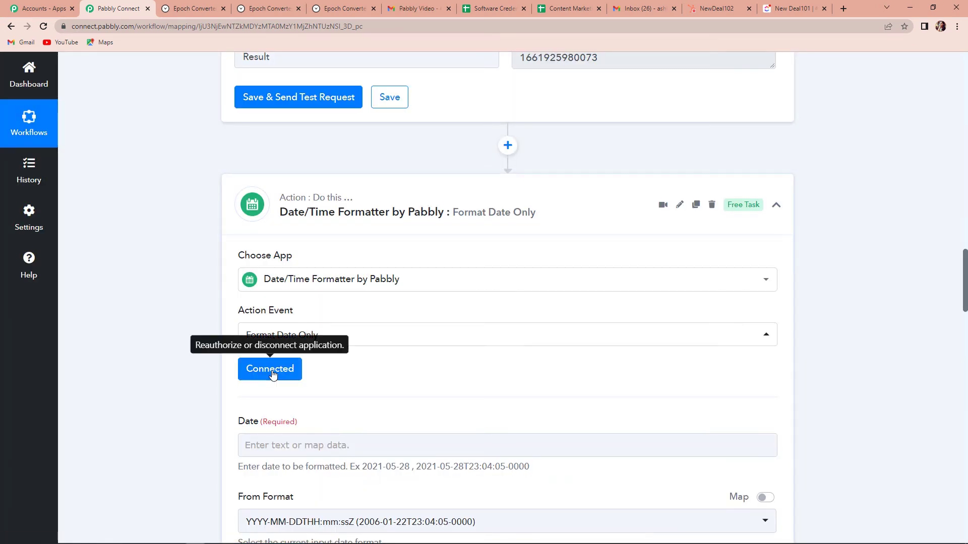
# Map the second formatter's Date field to Properties Createdate from the HubSpot CRM New Deal Added step.
pyautogui.click(297, 445)
pyautogui.scroll(-4, 338, 377)
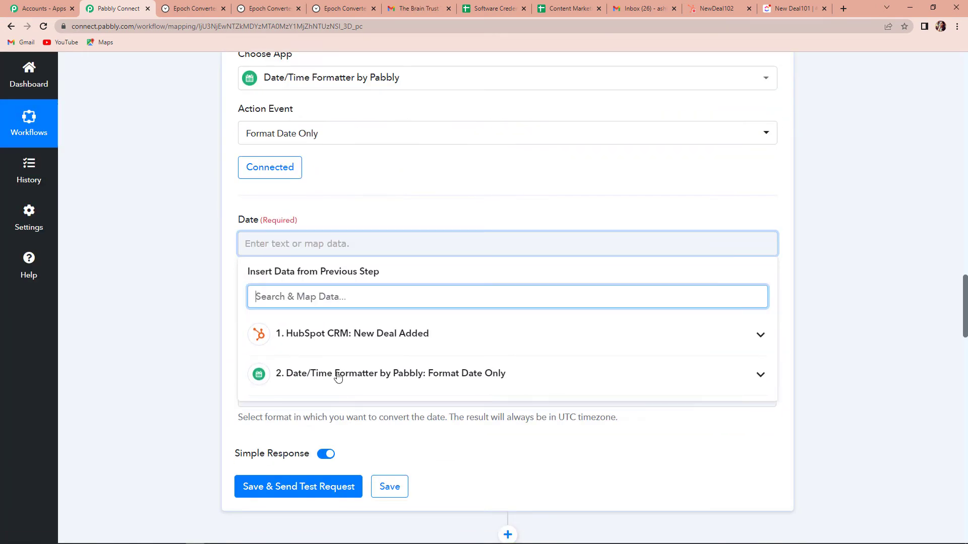
pyautogui.click(337, 343)
pyautogui.click(328, 440)
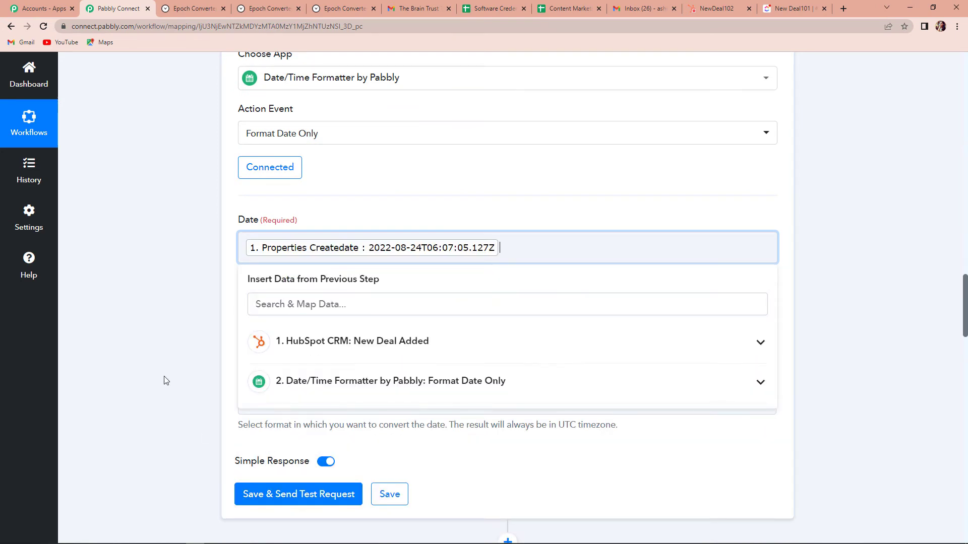
pyautogui.click(166, 380)
# Set the second formatter's To Format to Timestamp in Millisecond, and save the step with a test request.
pyautogui.click(372, 411)
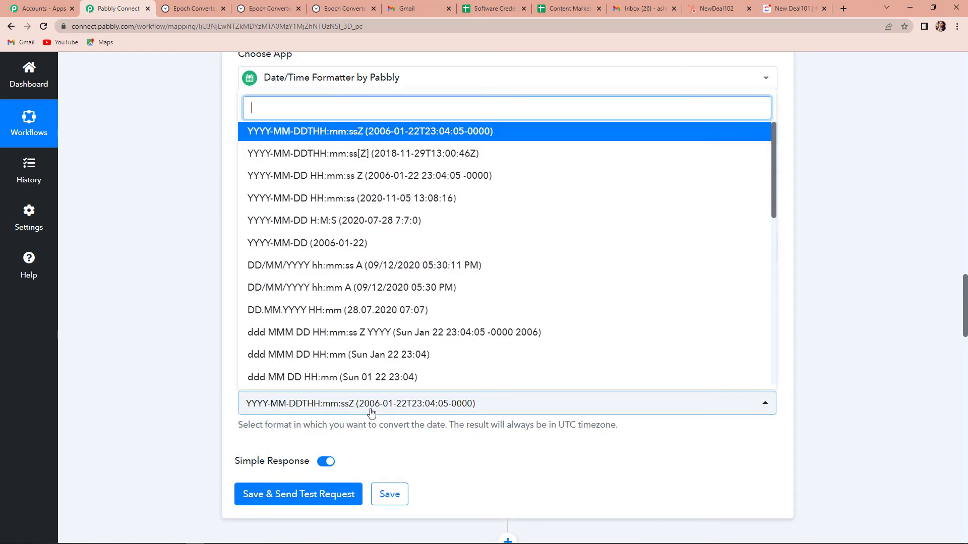
pyautogui.scroll(-10, 371, 361)
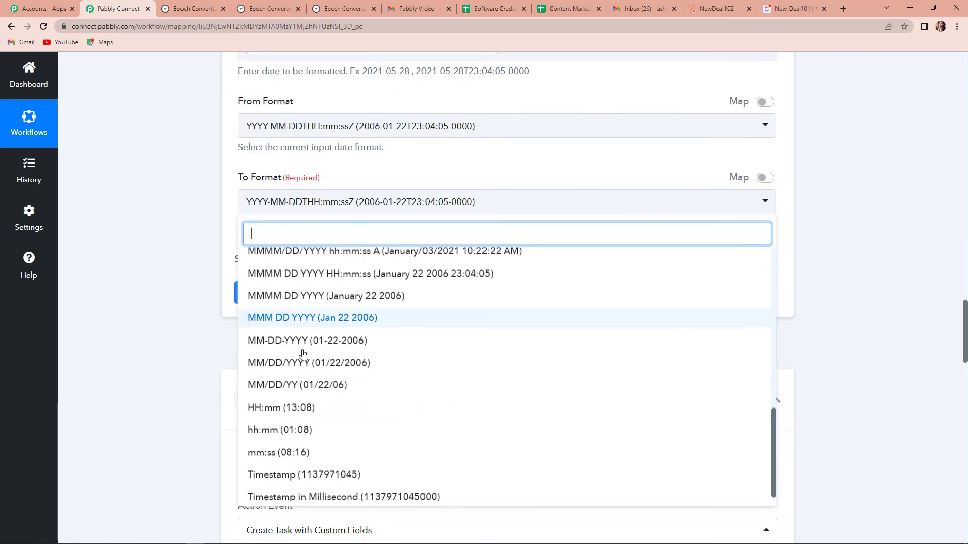
pyautogui.click(306, 496)
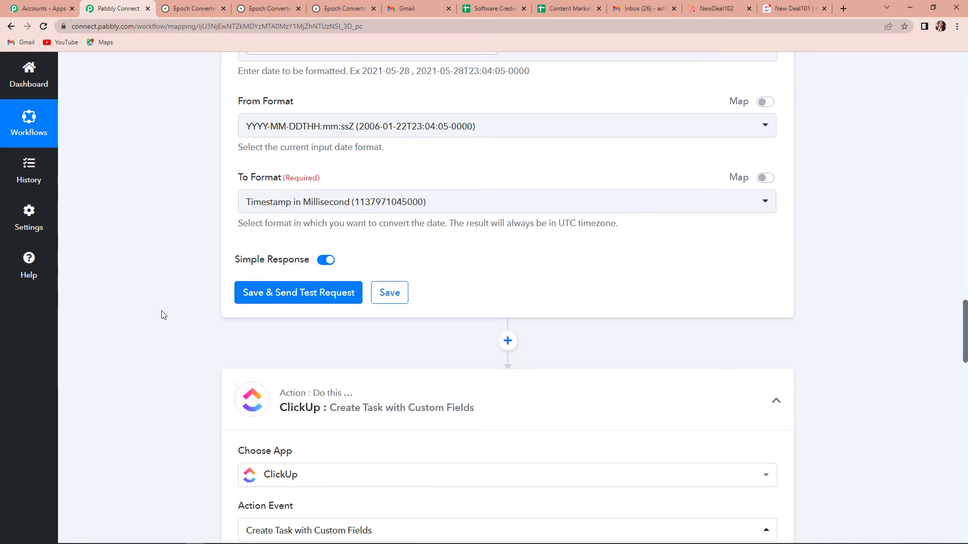
pyautogui.click(283, 297)
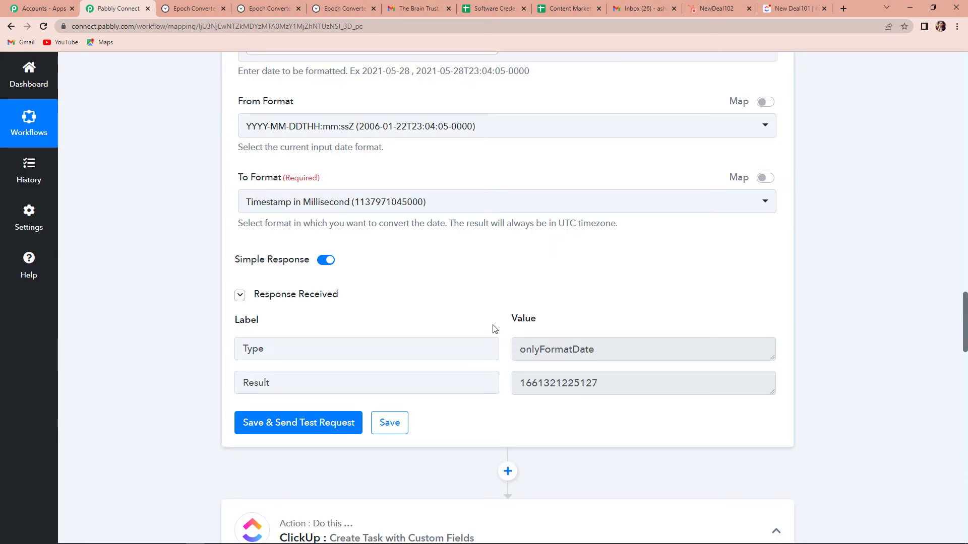
# Map the ClickUp task's Due Date to the Result of the first Date/Time Formatter, step 2.
pyautogui.scroll(-8, 837, 324)
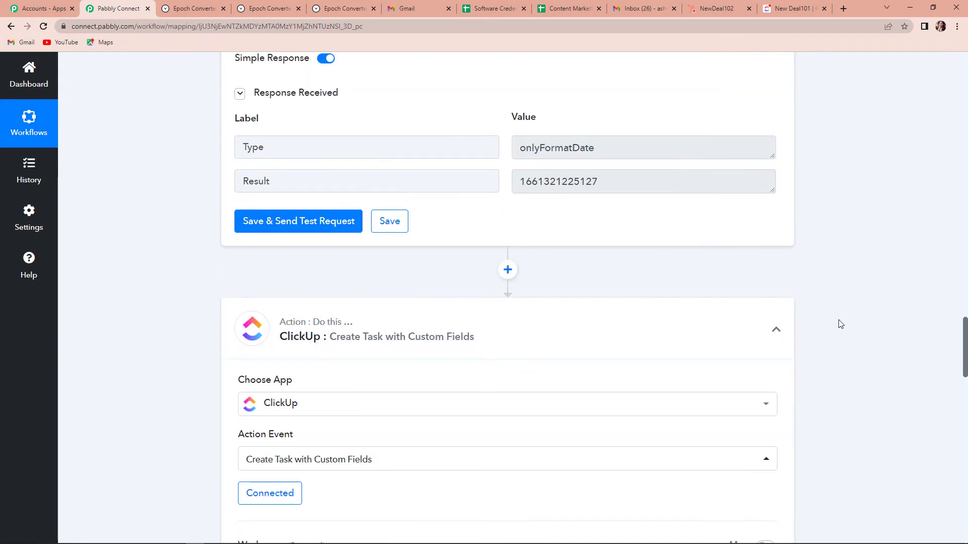
pyautogui.scroll(-10, 840, 324)
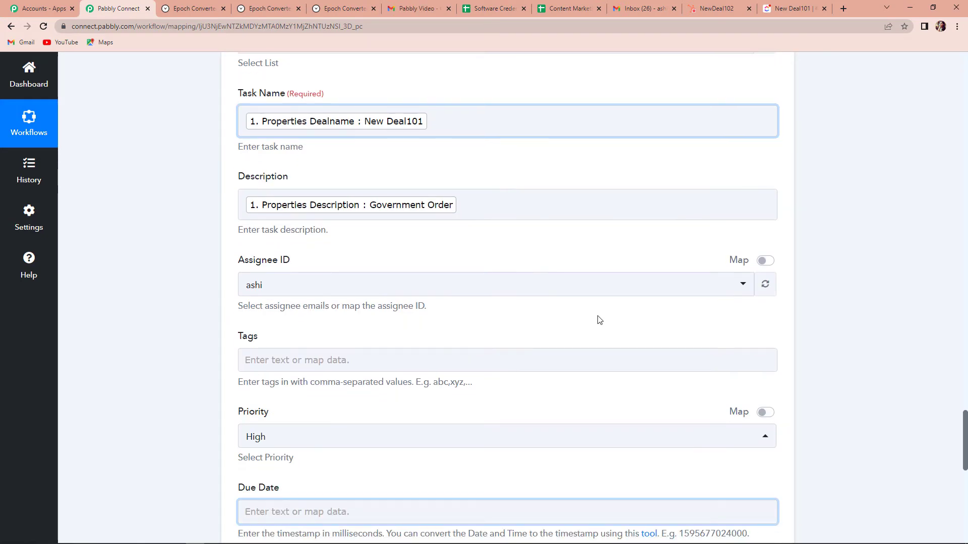
pyautogui.scroll(-2, 255, 413)
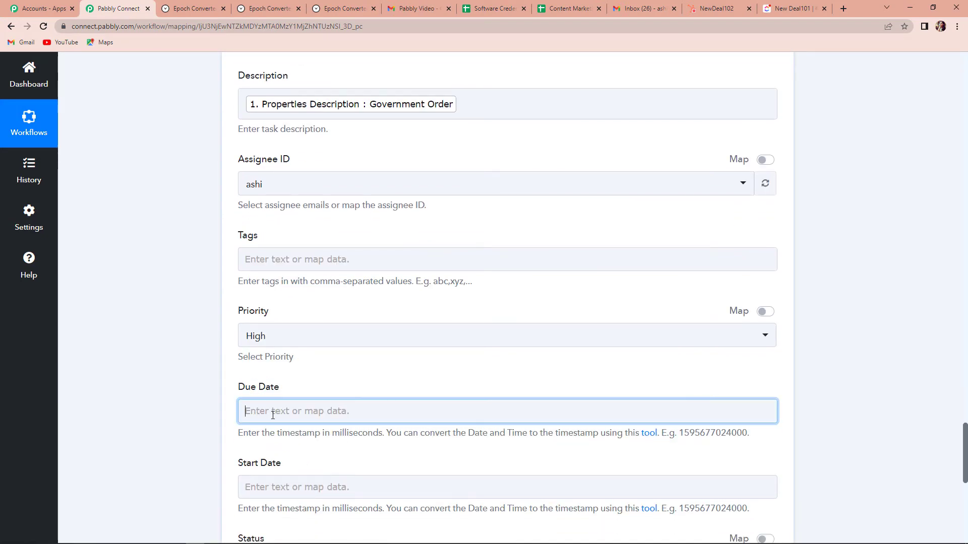
pyautogui.click(272, 412)
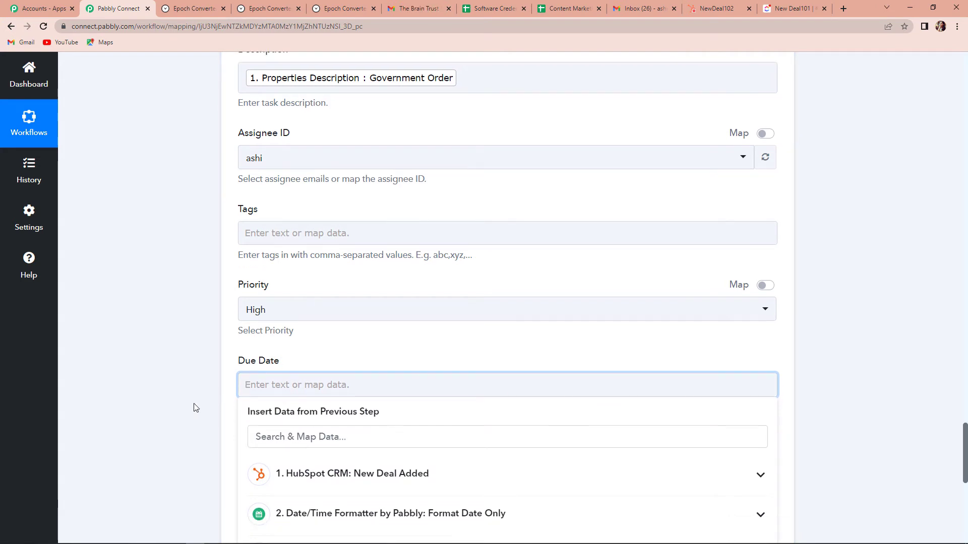
pyautogui.scroll(-3, 195, 407)
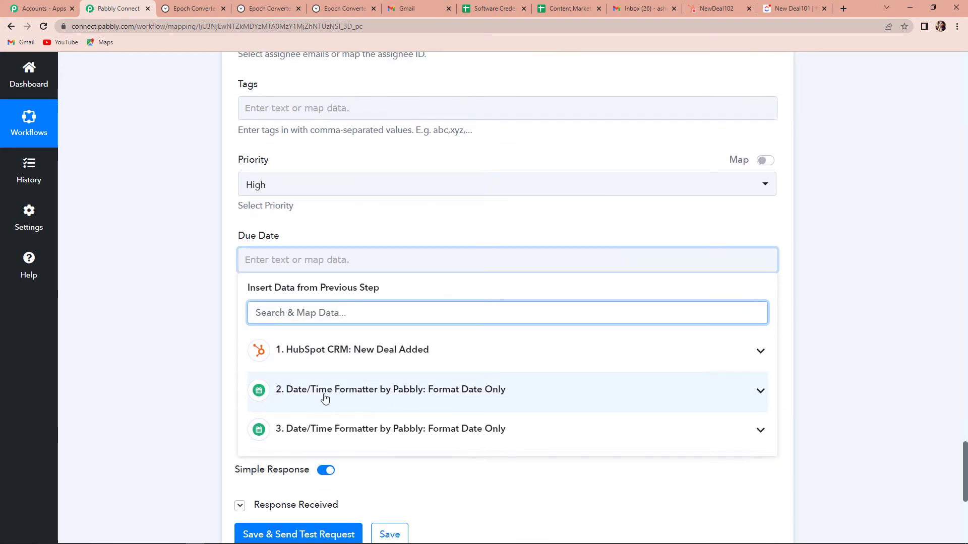
pyautogui.click(336, 398)
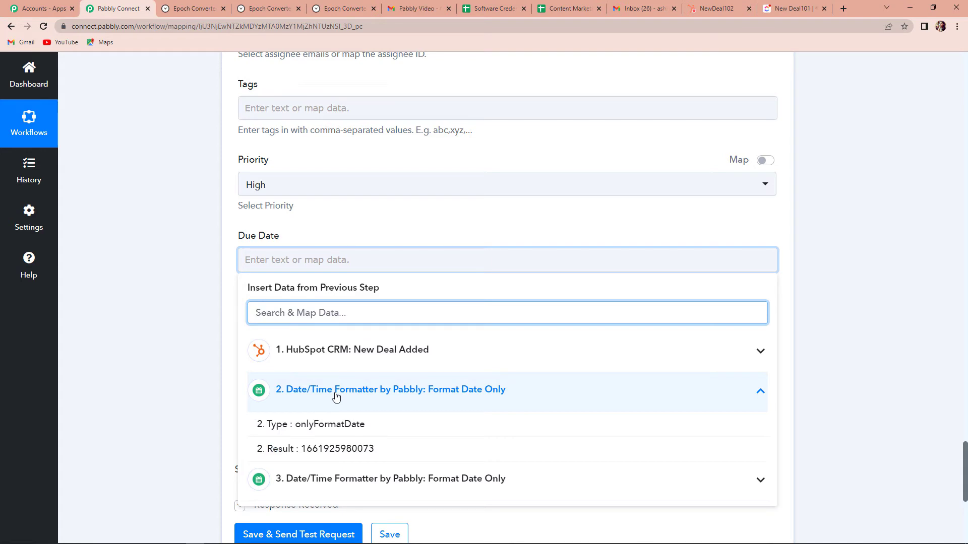
pyautogui.click(331, 453)
pyautogui.click(187, 386)
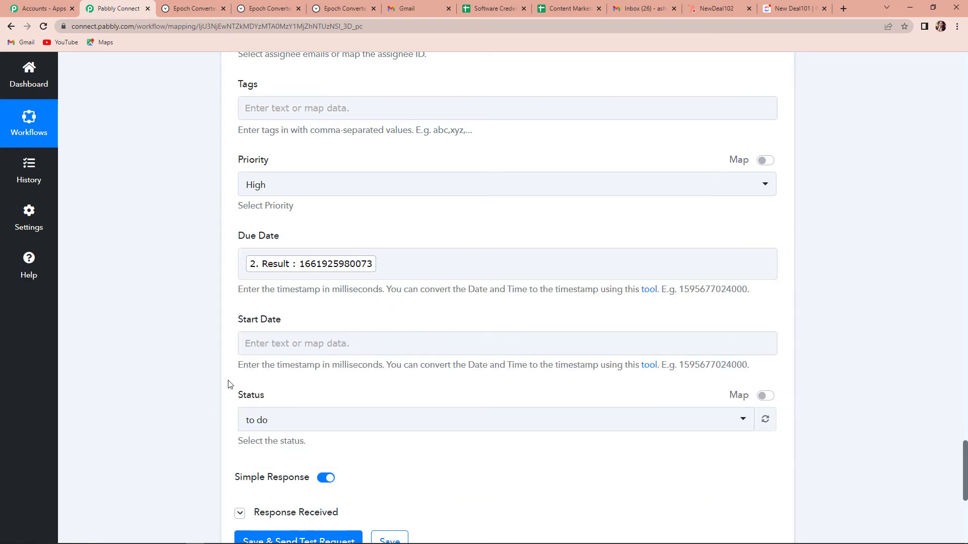
# Map the ClickUp task's Start Date to the Result of the second Date/Time Formatter, step 3.
pyautogui.click(278, 343)
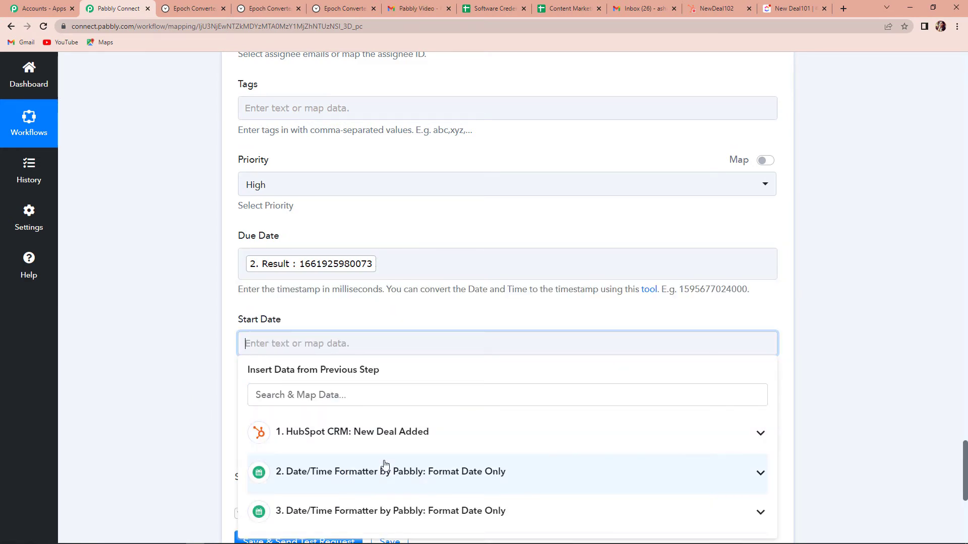
pyautogui.scroll(-1, 384, 464)
pyautogui.click(360, 460)
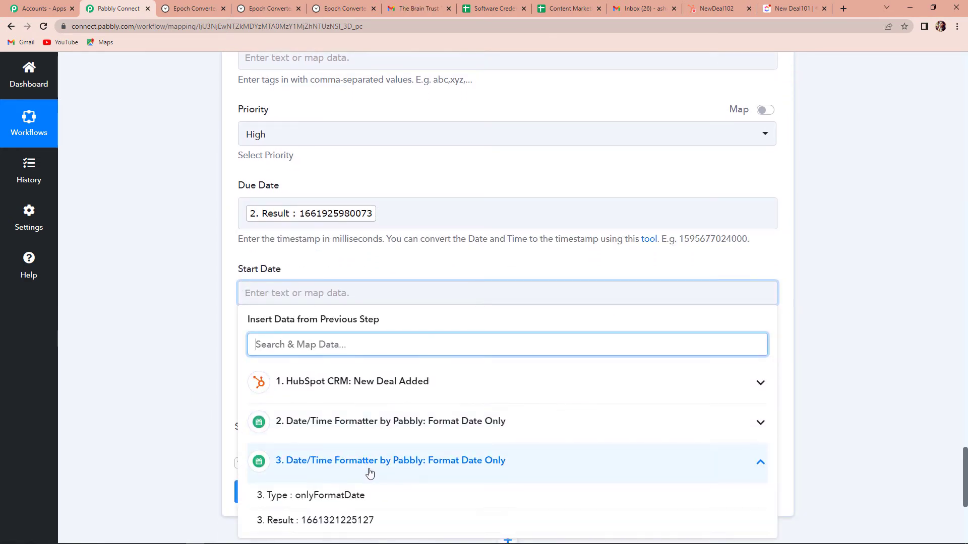
pyautogui.scroll(-1, 369, 471)
pyautogui.click(351, 529)
pyautogui.click(201, 380)
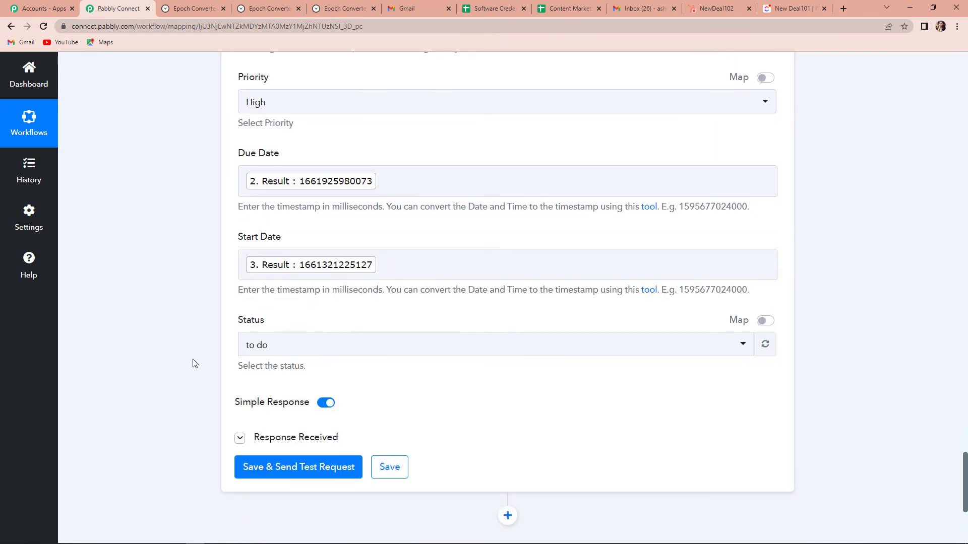
# Review both Date/Time Formatter steps' source dates and formats against the ClickUp task's Due Date and Start Date mappings.
pyautogui.scroll(15, 195, 363)
pyautogui.scroll(5, 195, 363)
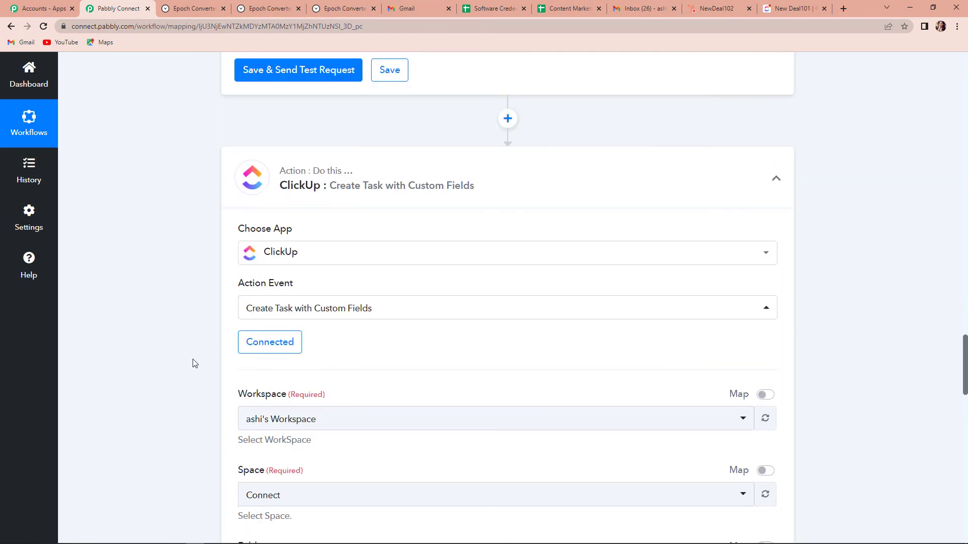
pyautogui.scroll(14, 194, 363)
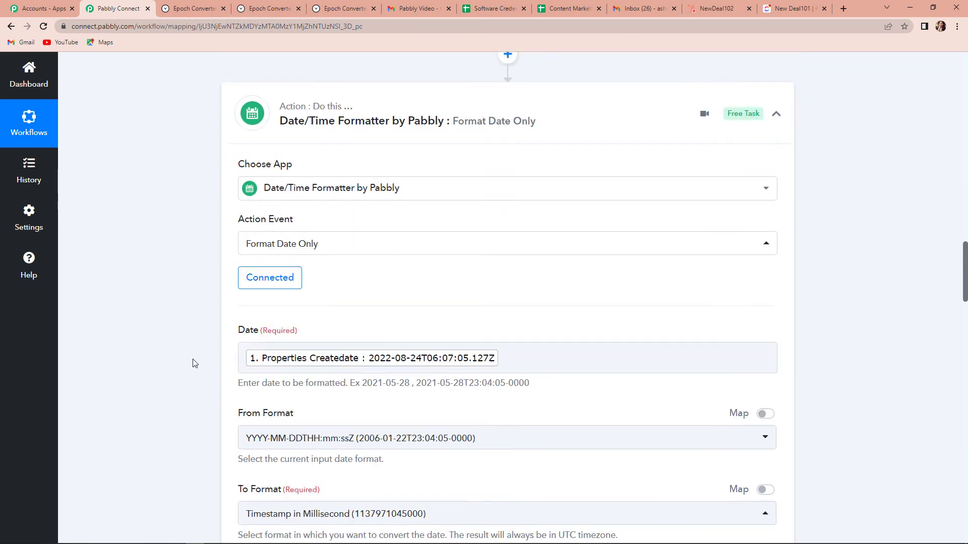
pyautogui.scroll(-1, 194, 363)
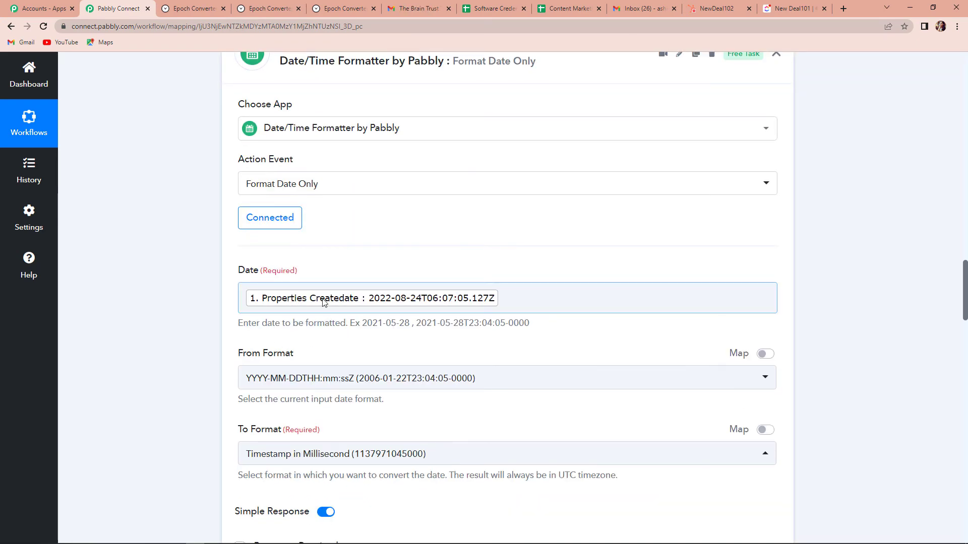
pyautogui.scroll(11, 323, 302)
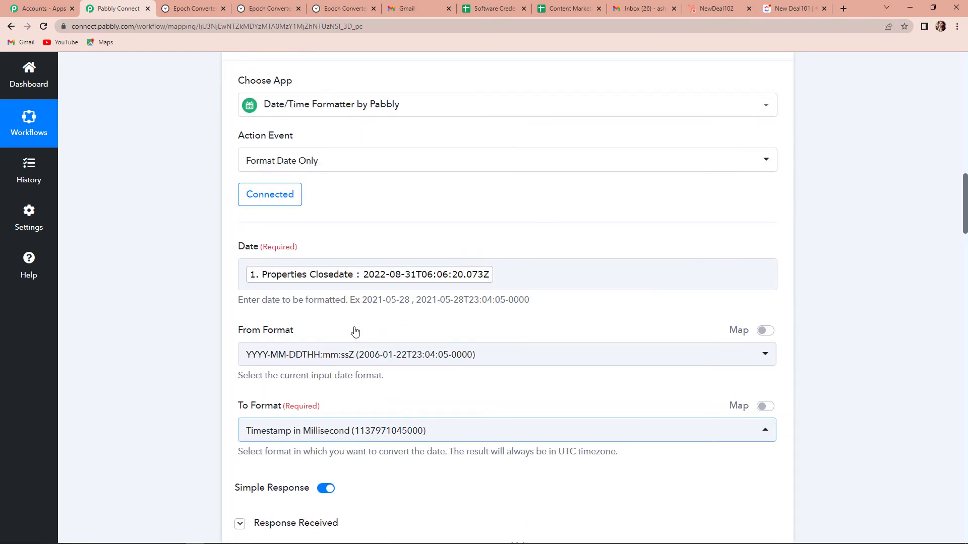
pyautogui.scroll(-6, 927, 321)
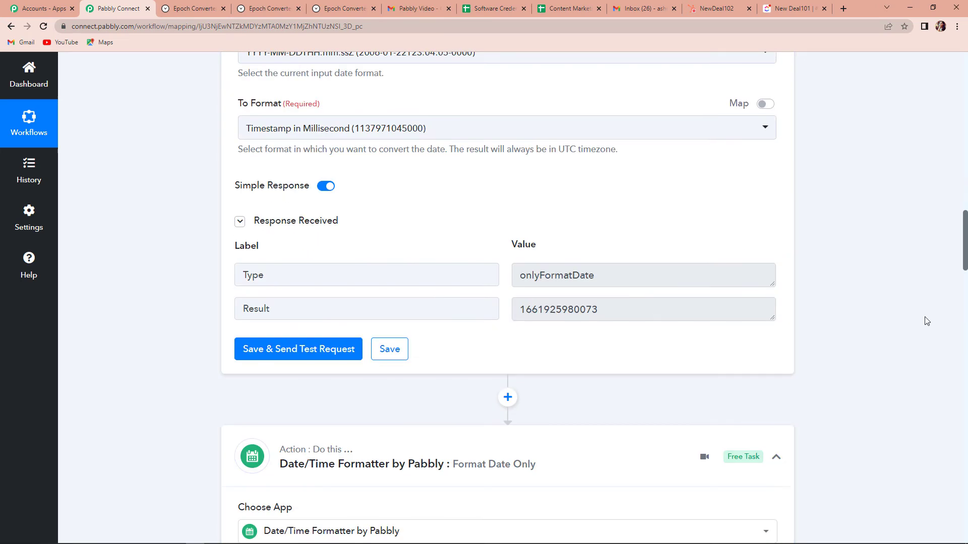
pyautogui.scroll(-20, 926, 321)
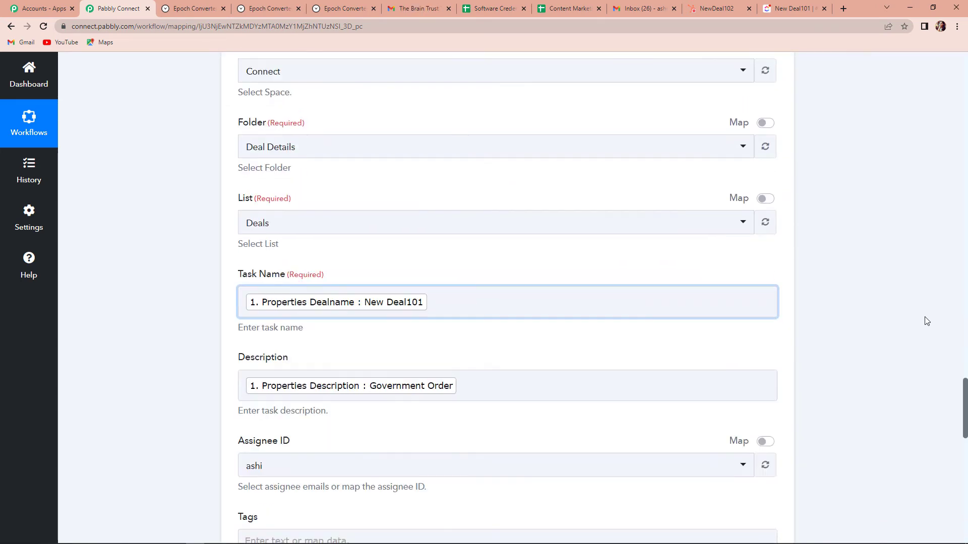
pyautogui.scroll(-10, 927, 321)
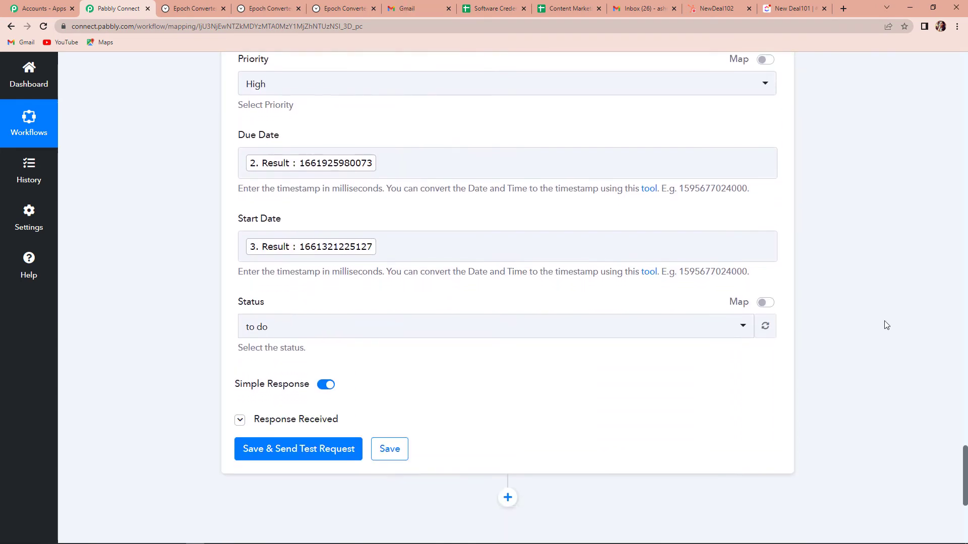
# Select to do as the ClickUp task's Status, and save the action with a test request.
pyautogui.click(319, 330)
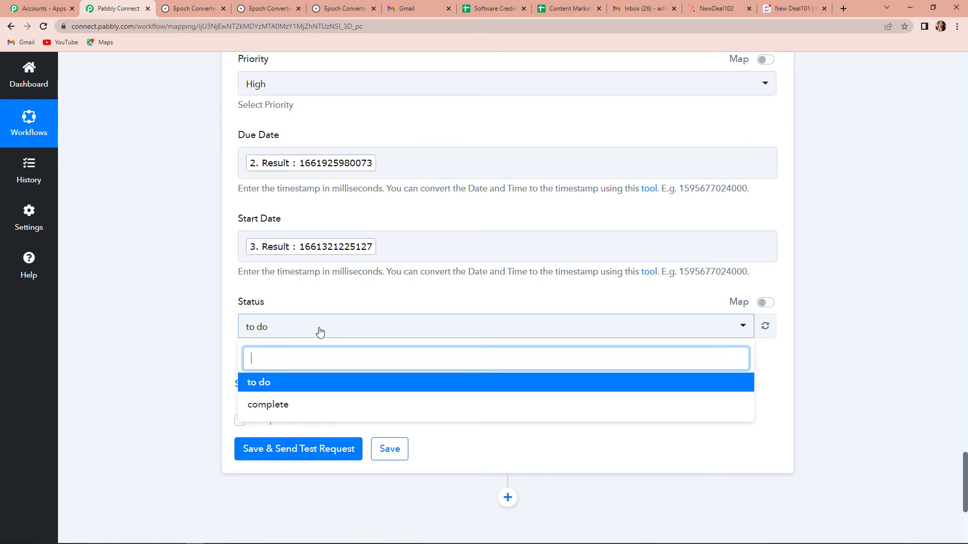
pyautogui.click(271, 387)
pyautogui.click(296, 450)
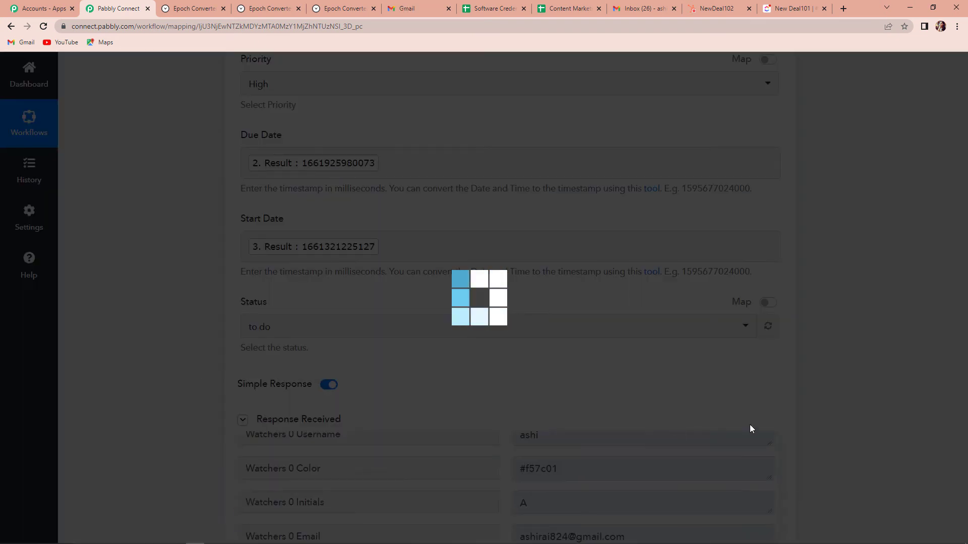
# Examine the ClickUp response for the task's name, description, status and date fields.
pyautogui.scroll(-5, 860, 381)
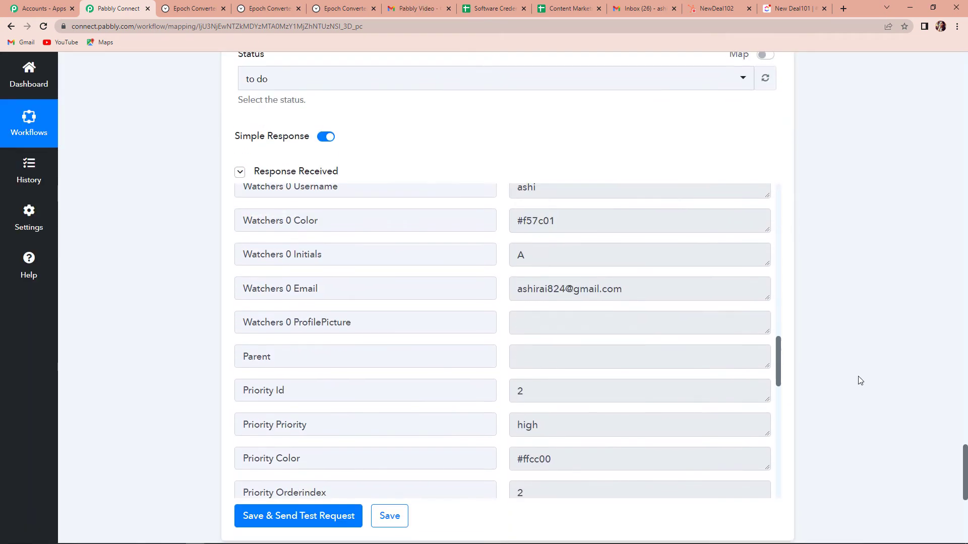
pyautogui.scroll(12, 726, 351)
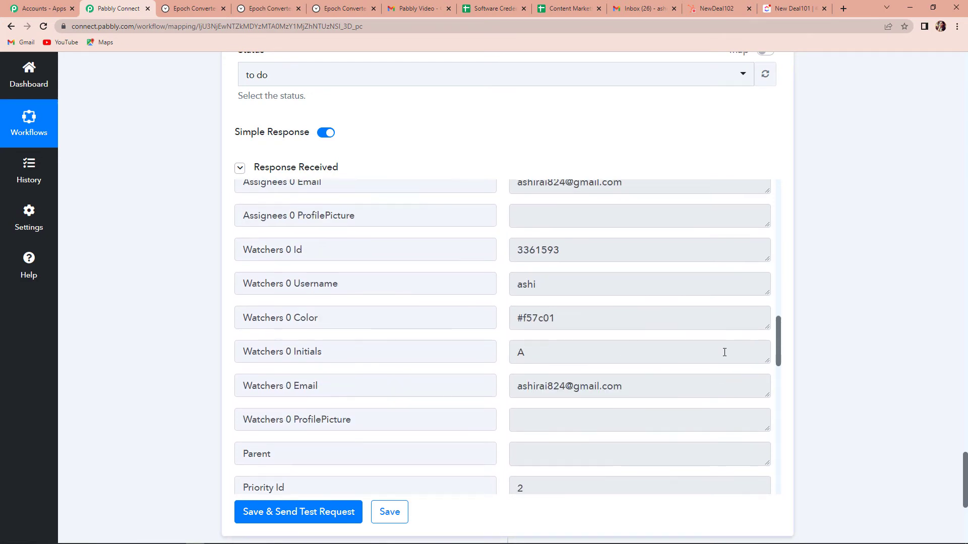
pyautogui.scroll(5, 725, 350)
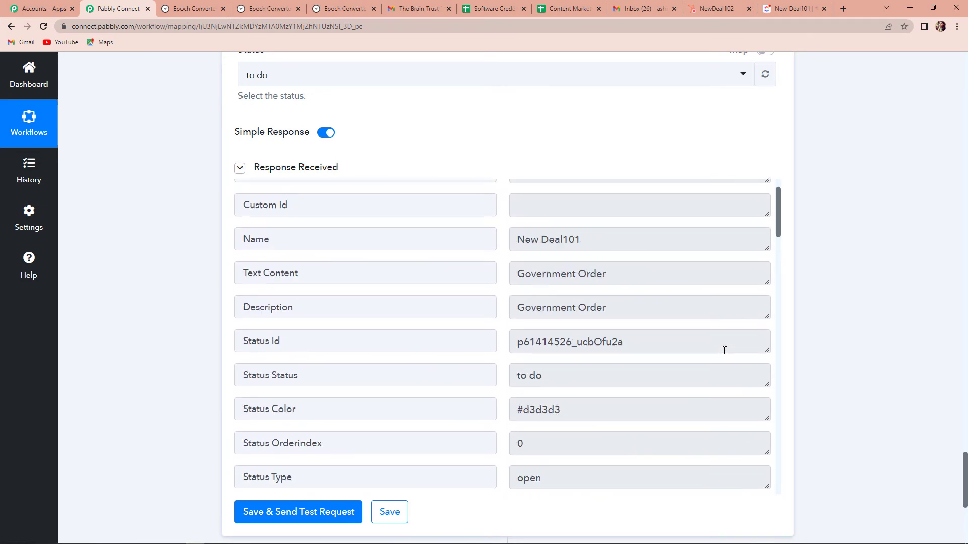
pyautogui.scroll(2, 600, 336)
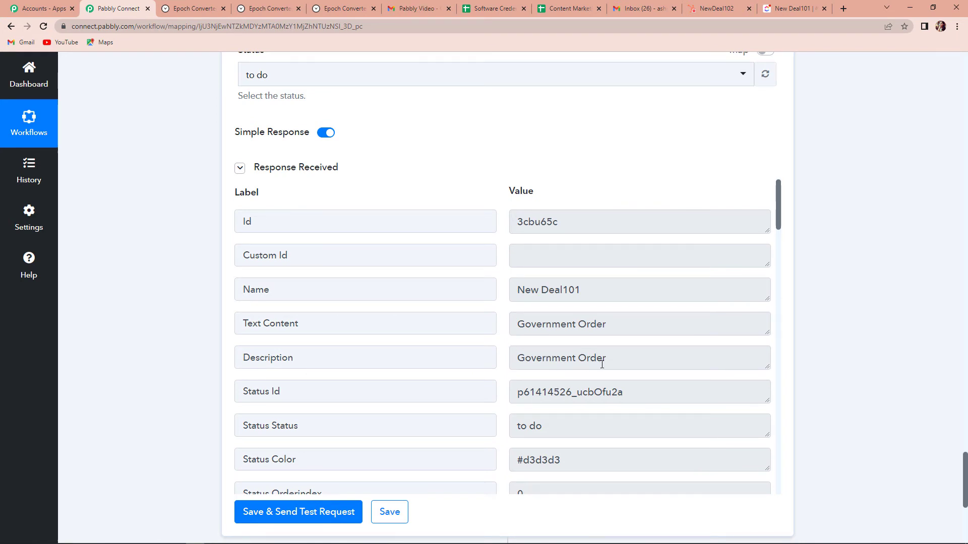
pyautogui.scroll(-6, 601, 364)
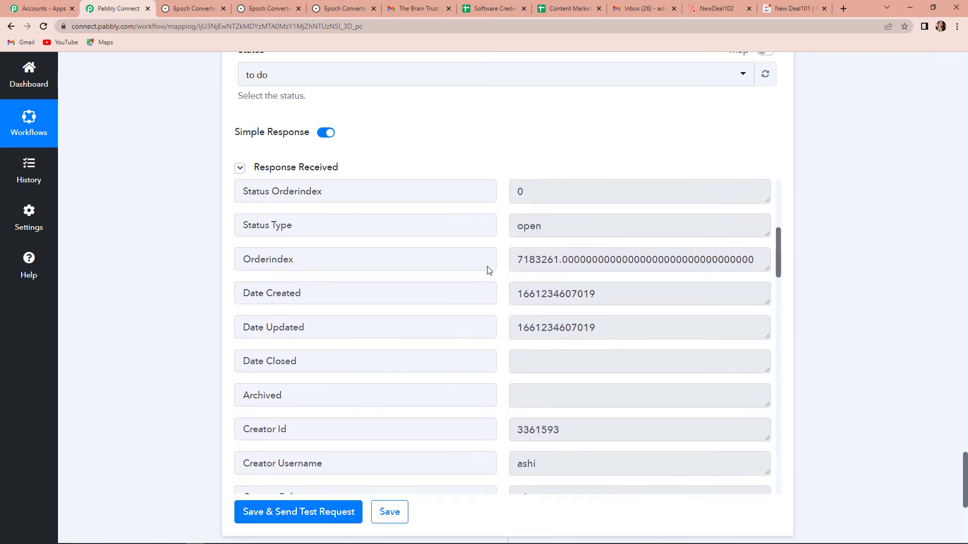
pyautogui.scroll(3, 489, 271)
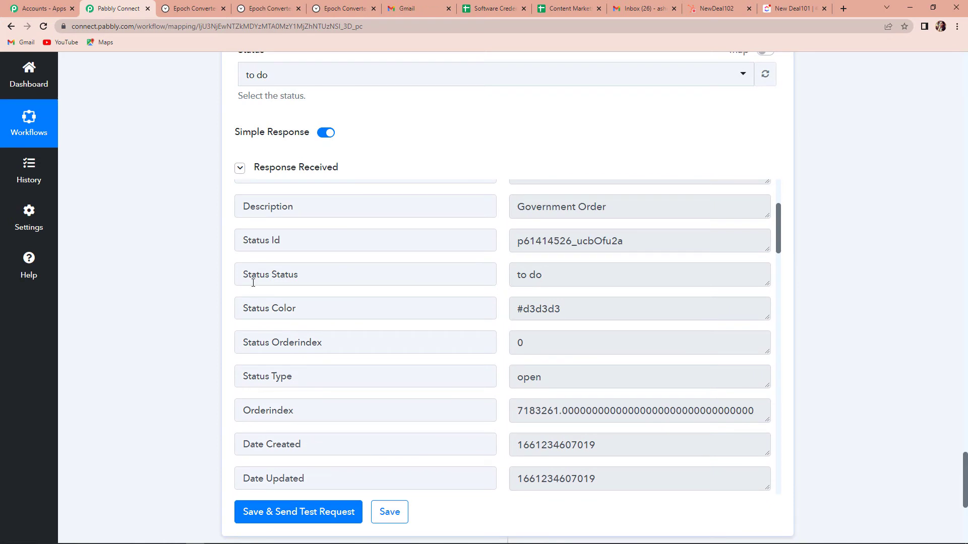
pyautogui.scroll(-3, 650, 412)
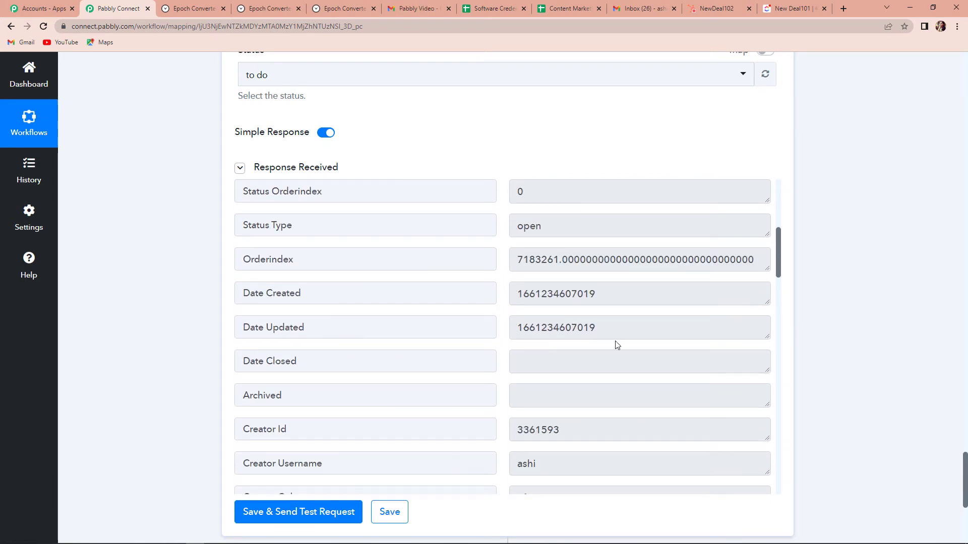
# Switch to ClickUp and open the Deals list in the Connect space's Deal Details folder.
pyautogui.scroll(-10, 616, 344)
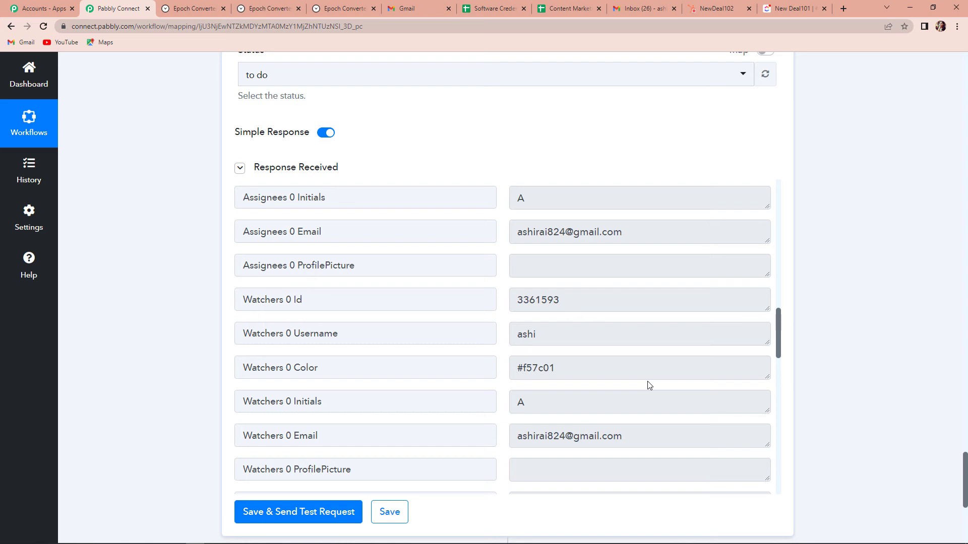
pyautogui.hotkey('ctrl', '9')
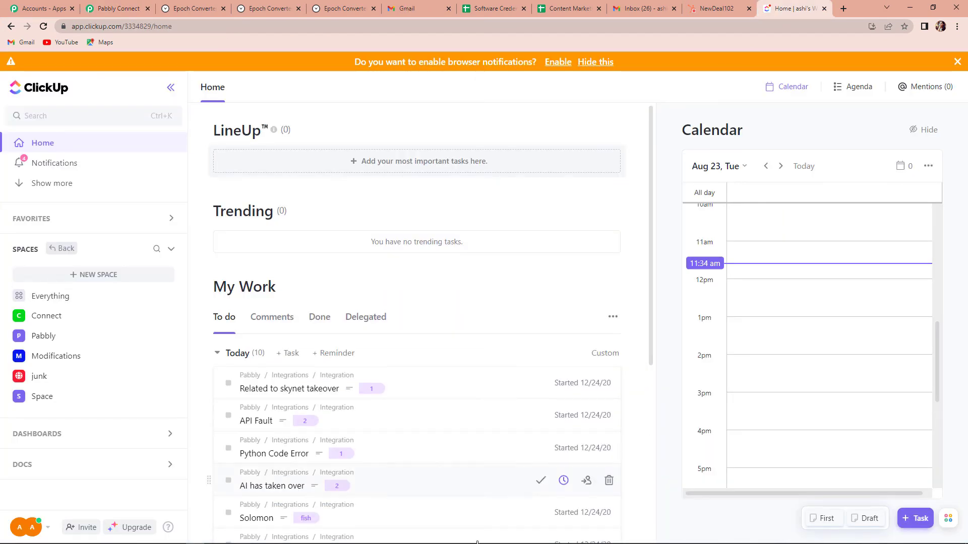
pyautogui.moveTo(197, 539)
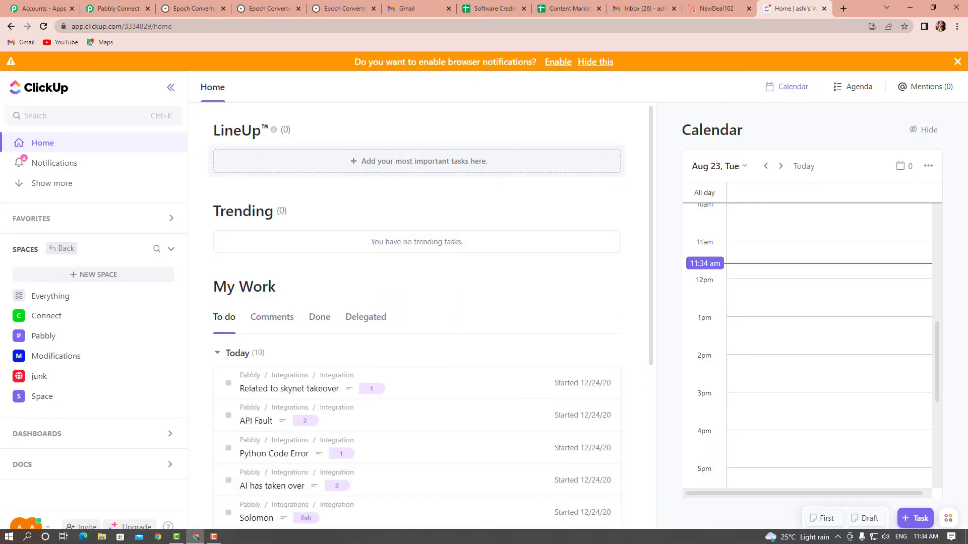
pyautogui.click(47, 316)
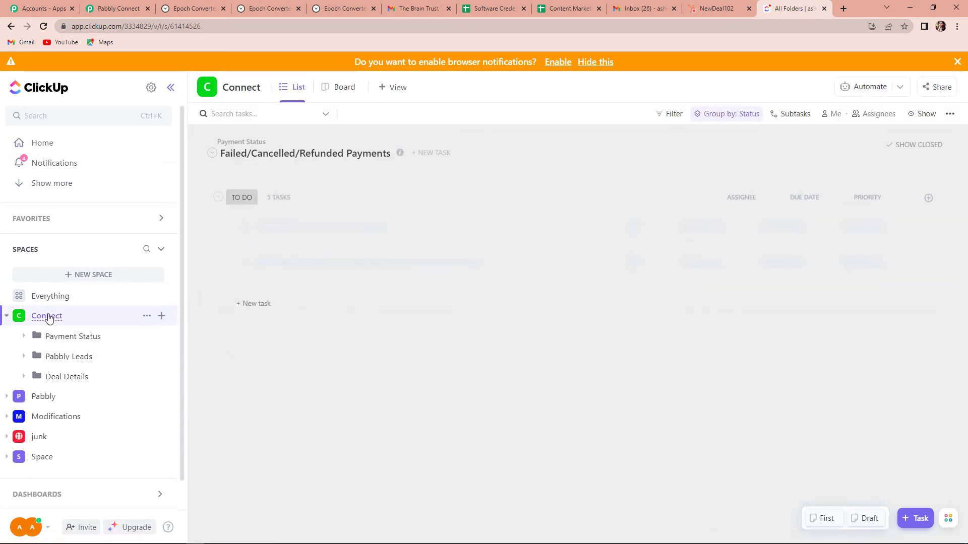
pyautogui.click(61, 382)
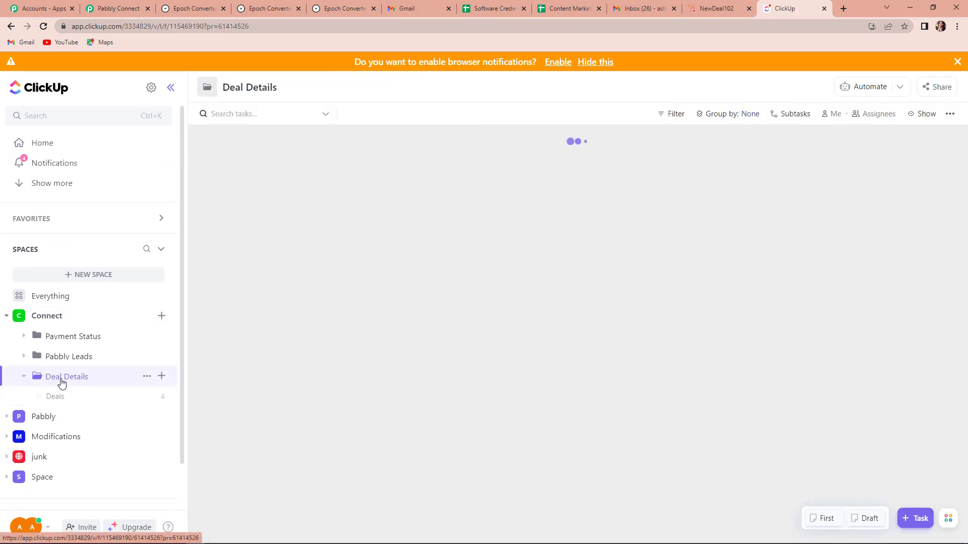
pyautogui.click(65, 397)
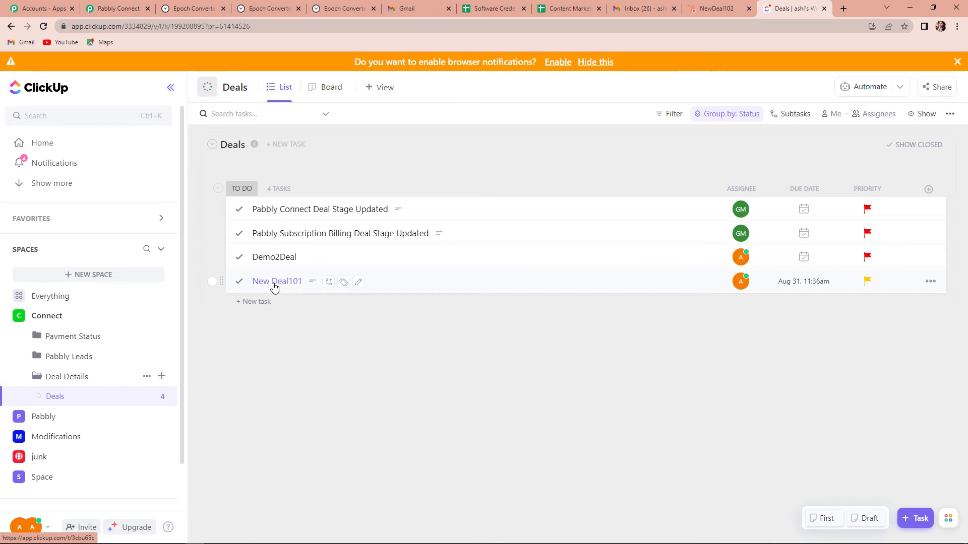
# Check the New Deal101 task's description, priority, start date and due date, and close the task.
pyautogui.click(274, 284)
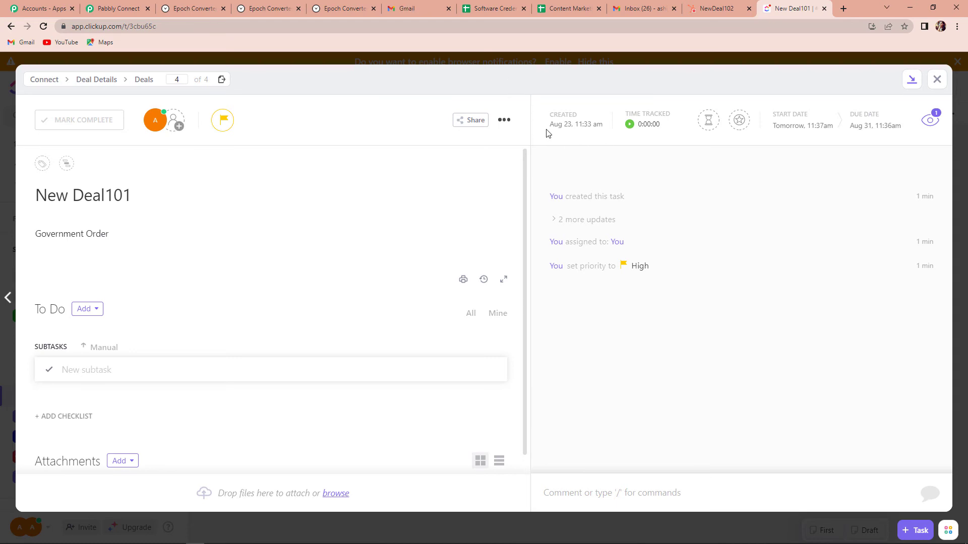
pyautogui.moveTo(591, 131)
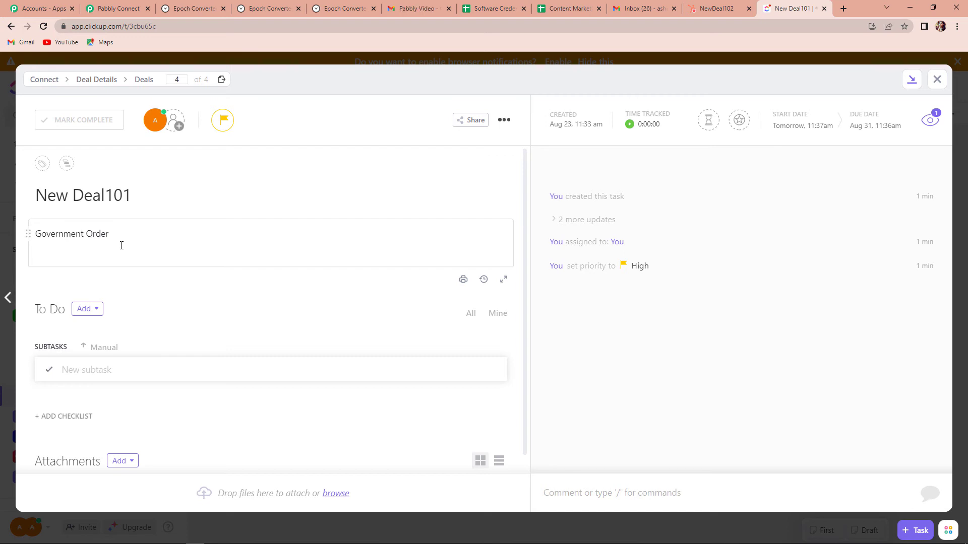
pyautogui.press('Escape')
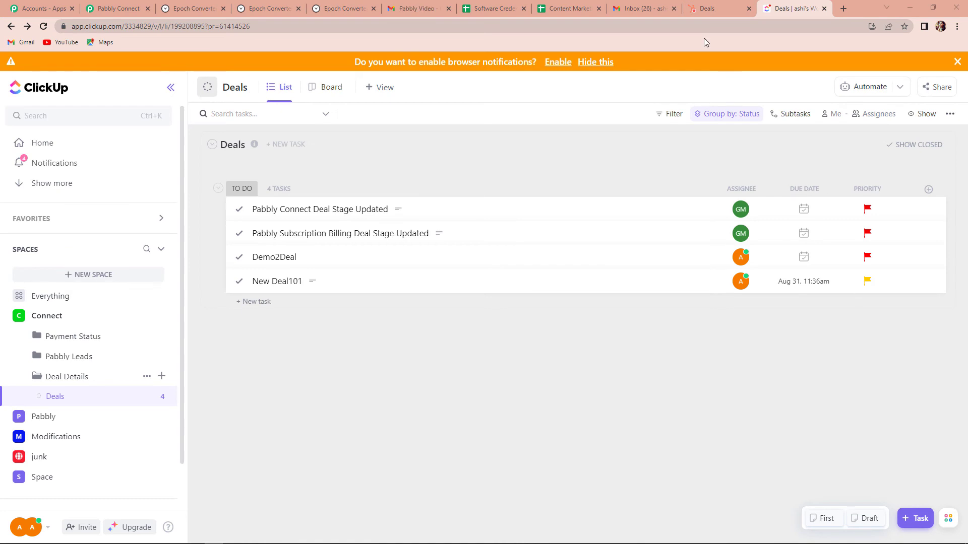
# Switch to HubSpot and start a new deal named NewDeal102.
pyautogui.click(715, 11)
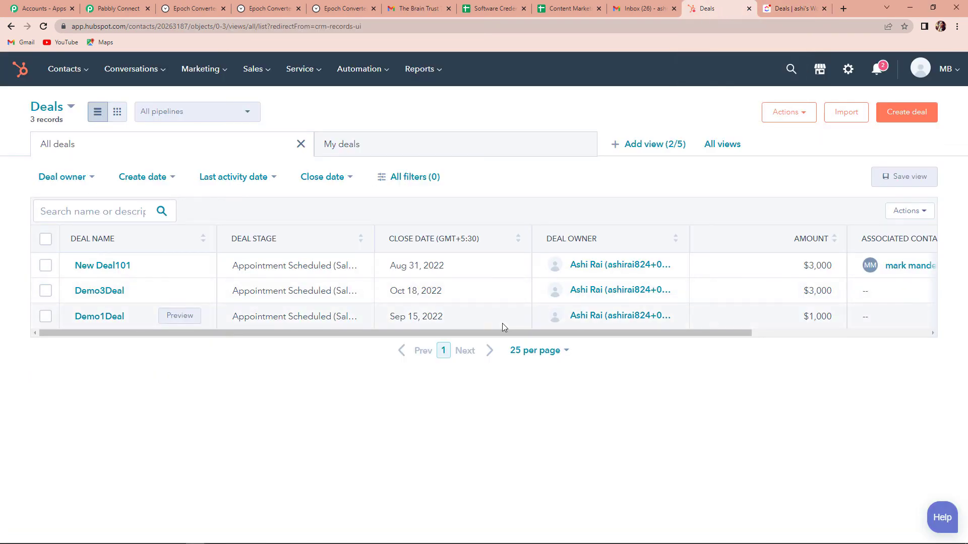
pyautogui.click(906, 114)
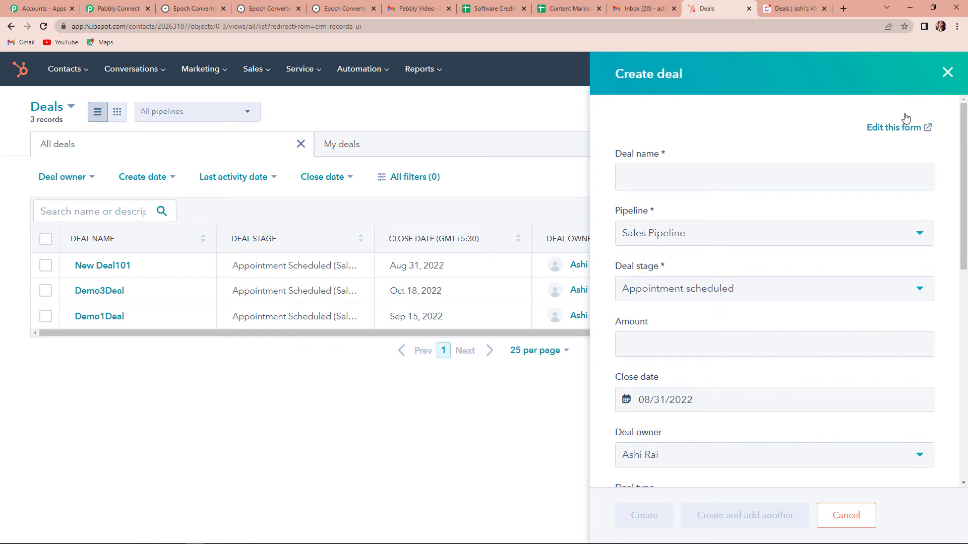
pyautogui.click(643, 175)
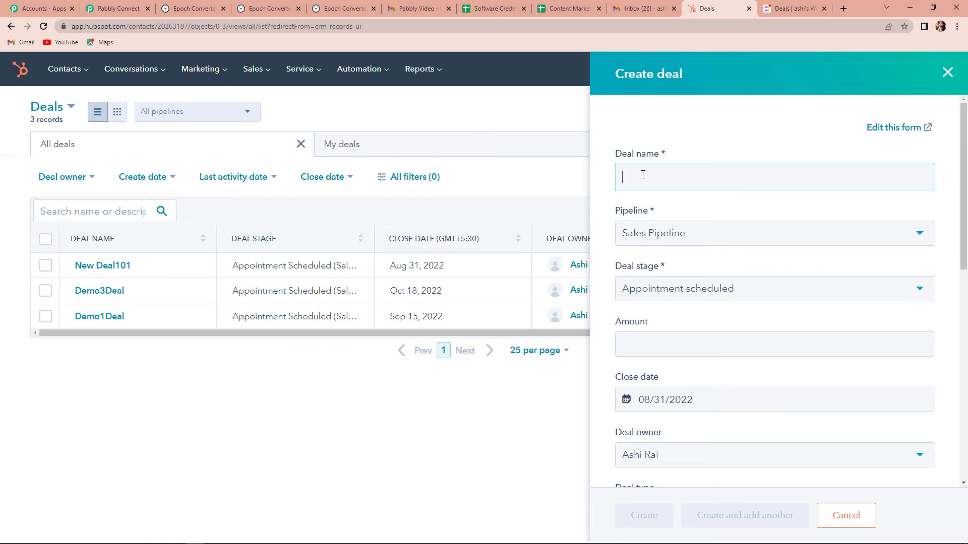
pyautogui.write('New Deal102')
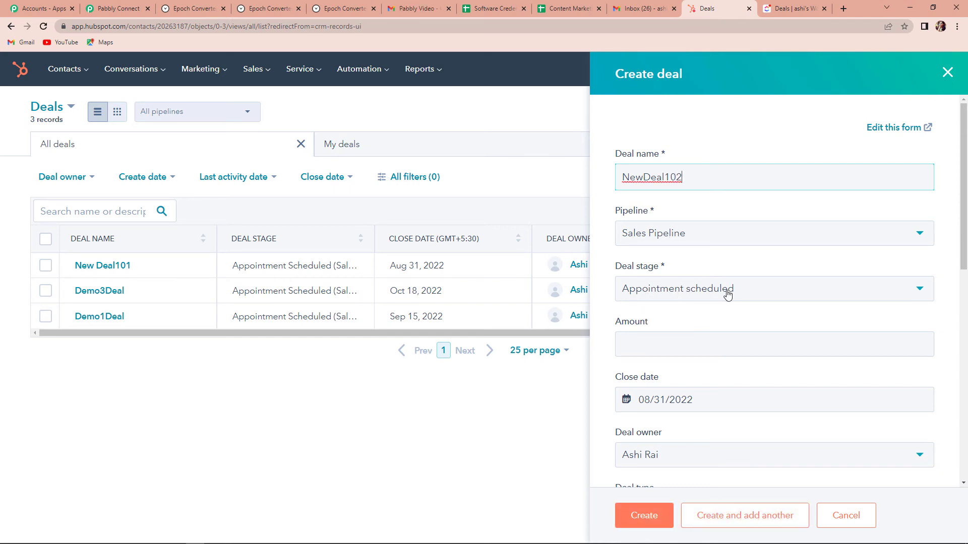
# Set the new deal's amount to $4,000 and its close date to 08/30/2022.
pyautogui.scroll(-2, 727, 294)
pyautogui.click(655, 241)
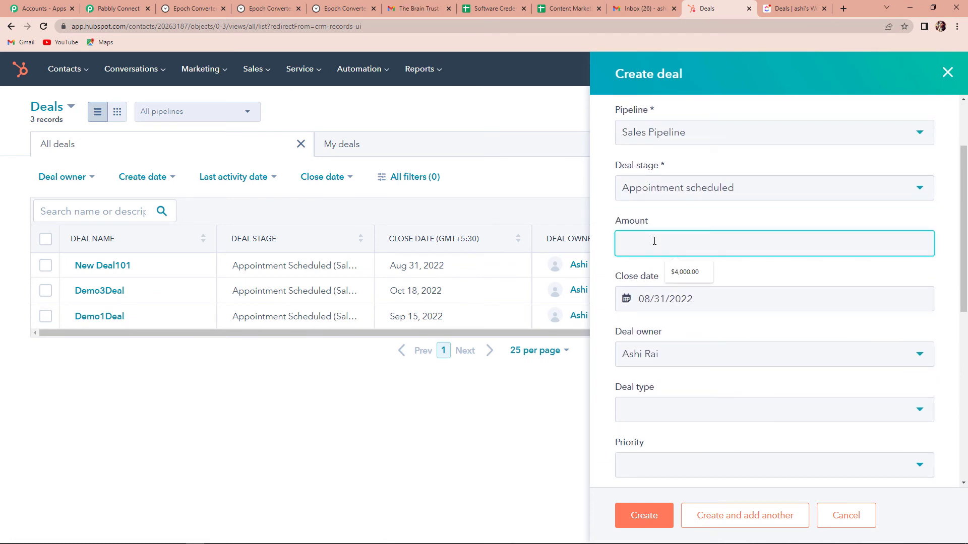
pyautogui.write('4000')
pyautogui.click(720, 299)
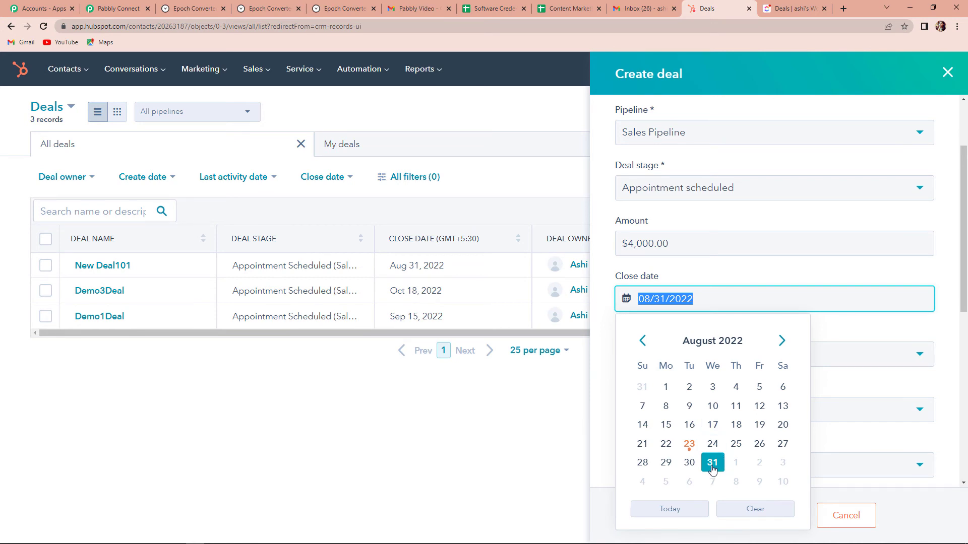
pyautogui.click(689, 463)
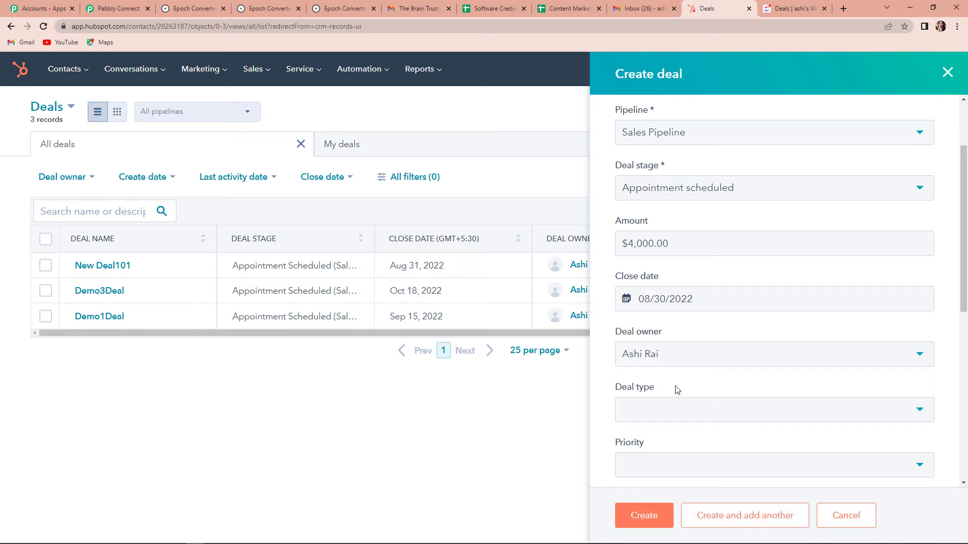
# Set the deal type to Existing Business with Medium priority, and enter New Tender as the deal description.
pyautogui.scroll(-3, 686, 391)
pyautogui.click(667, 260)
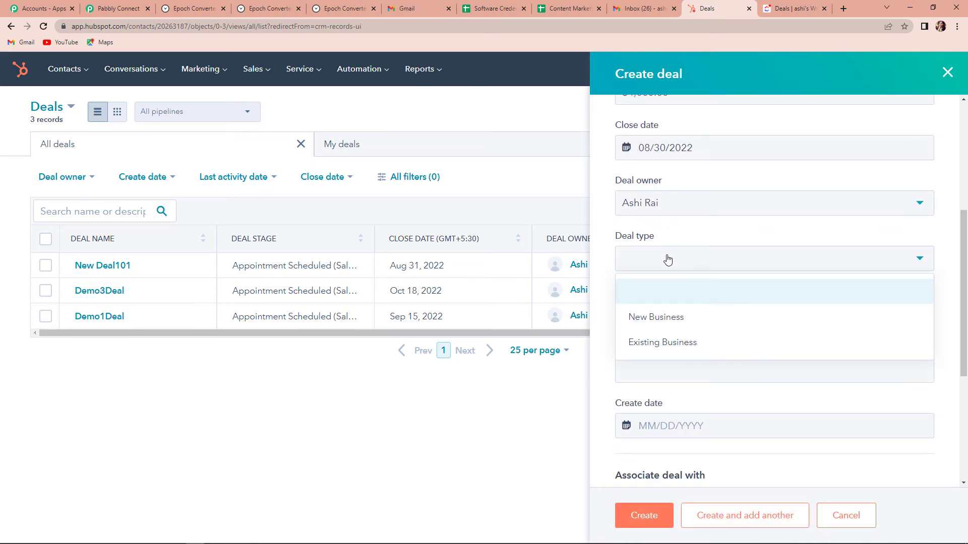
pyautogui.click(661, 343)
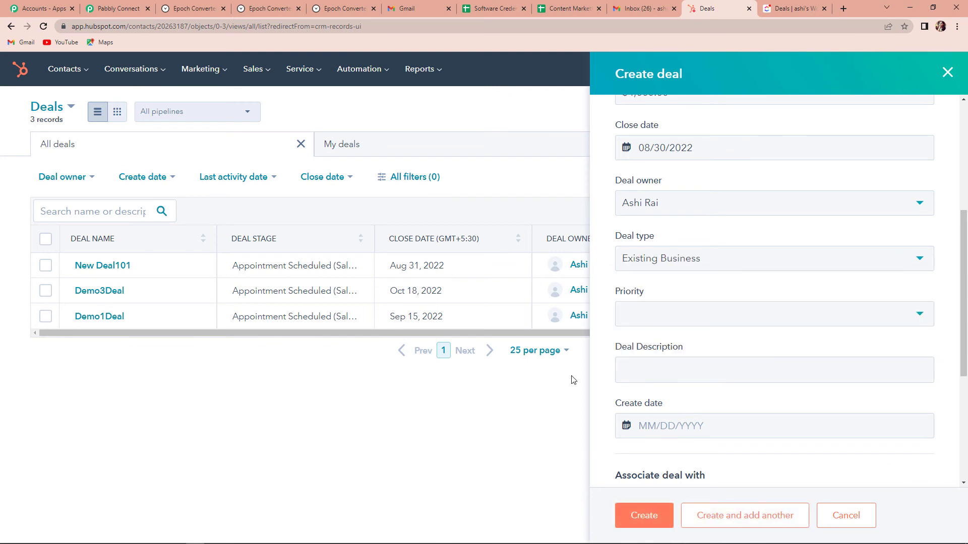
pyautogui.click(668, 323)
pyautogui.click(663, 398)
pyautogui.click(648, 378)
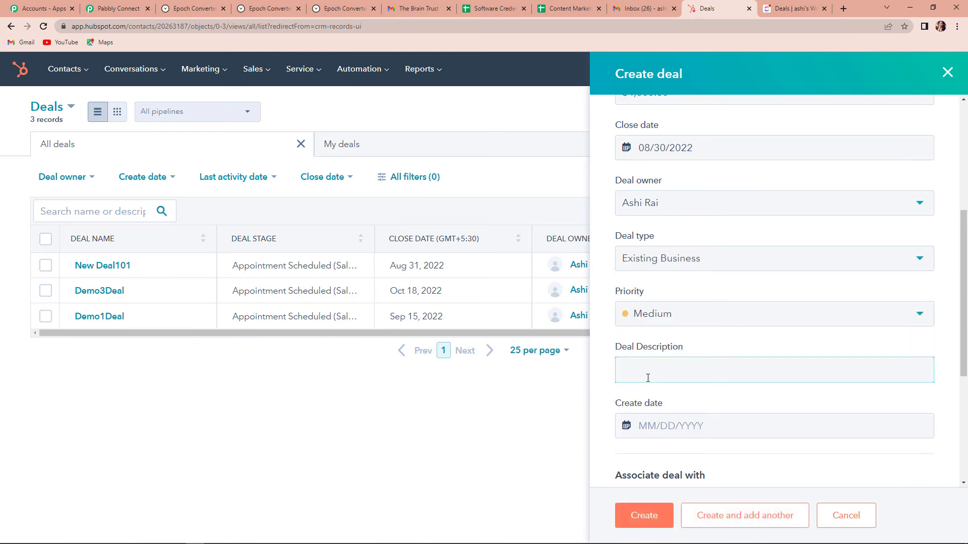
pyautogui.write('New Tender')
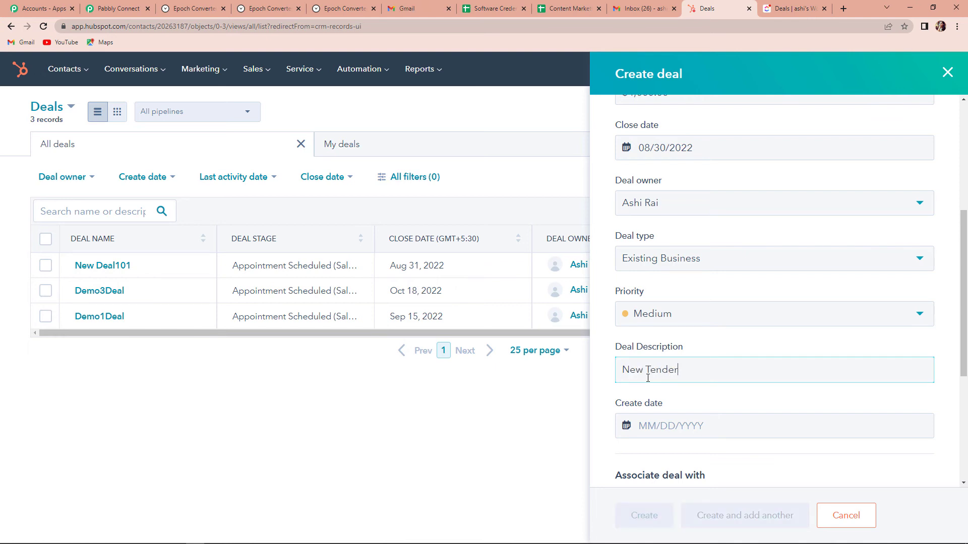
# Set the deal's create date to 08/24/2022 and create the deal.
pyautogui.click(731, 431)
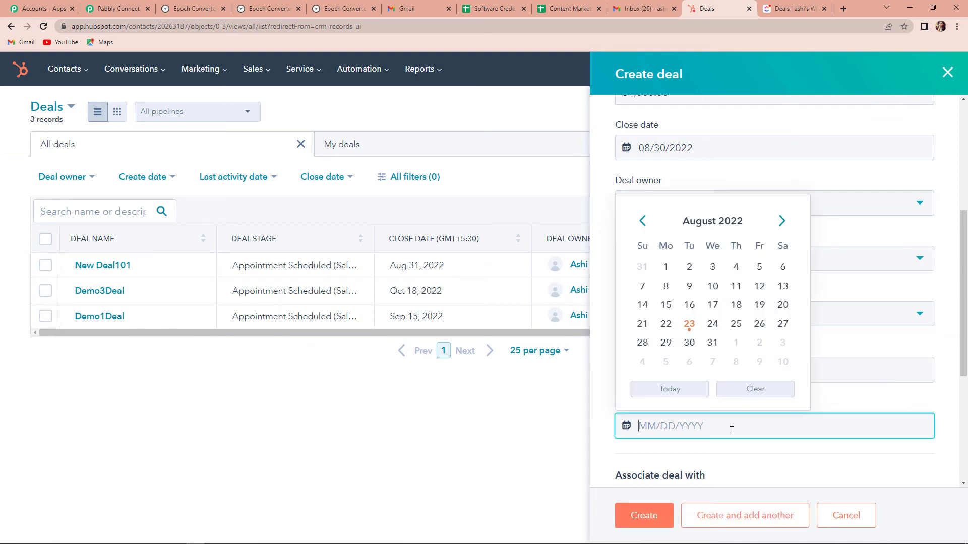
pyautogui.click(712, 324)
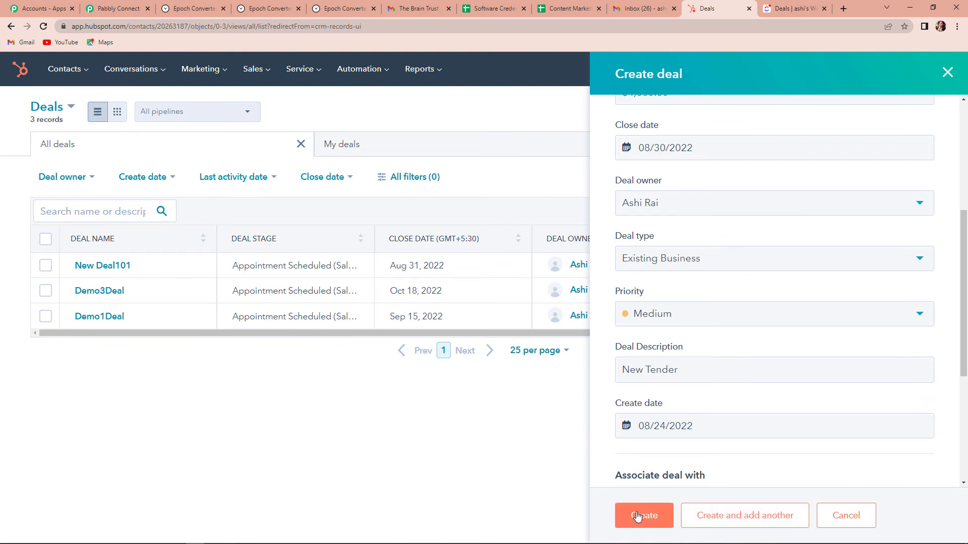
pyautogui.click(641, 515)
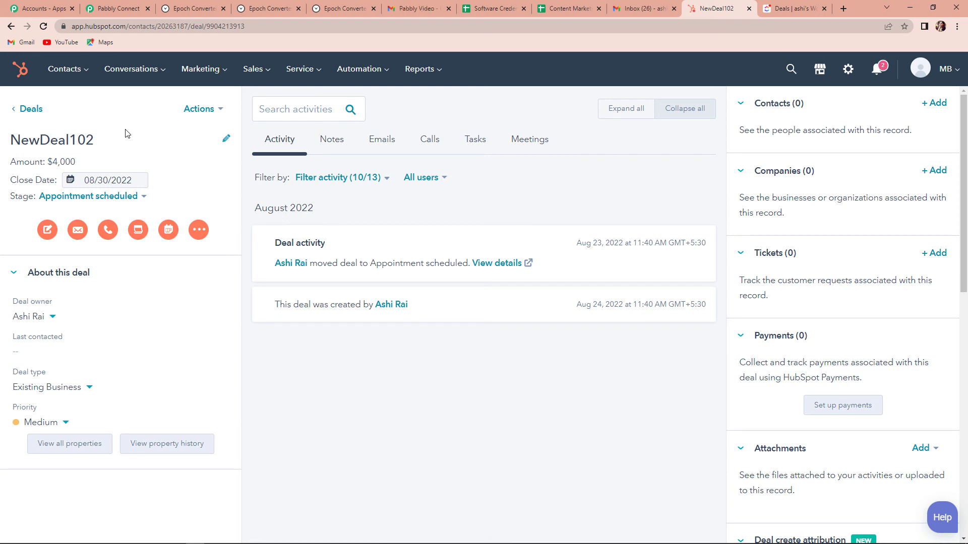
# Switch to Pabbly Connect and check the HubSpot New Deal Added trigger's polling interval.
pyautogui.click(121, 9)
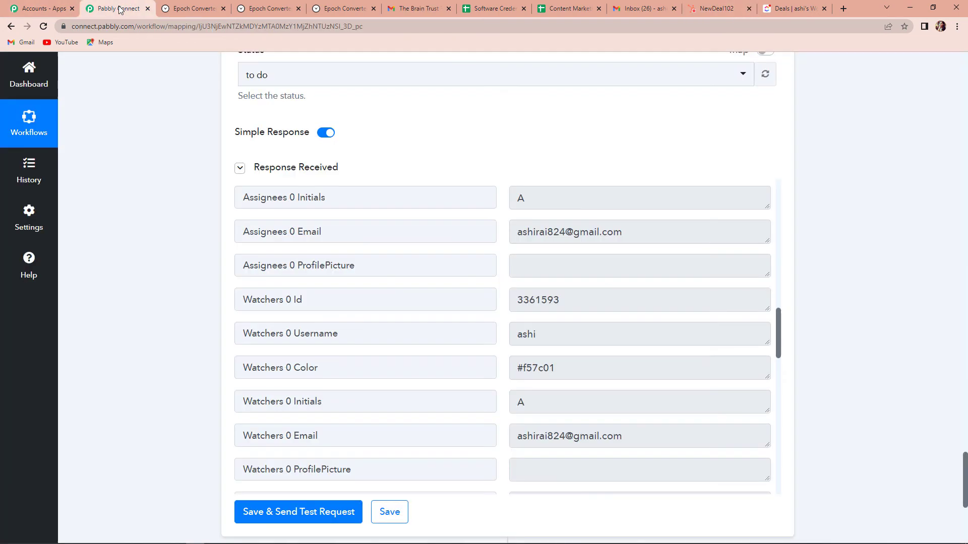
pyautogui.scroll(20, 830, 365)
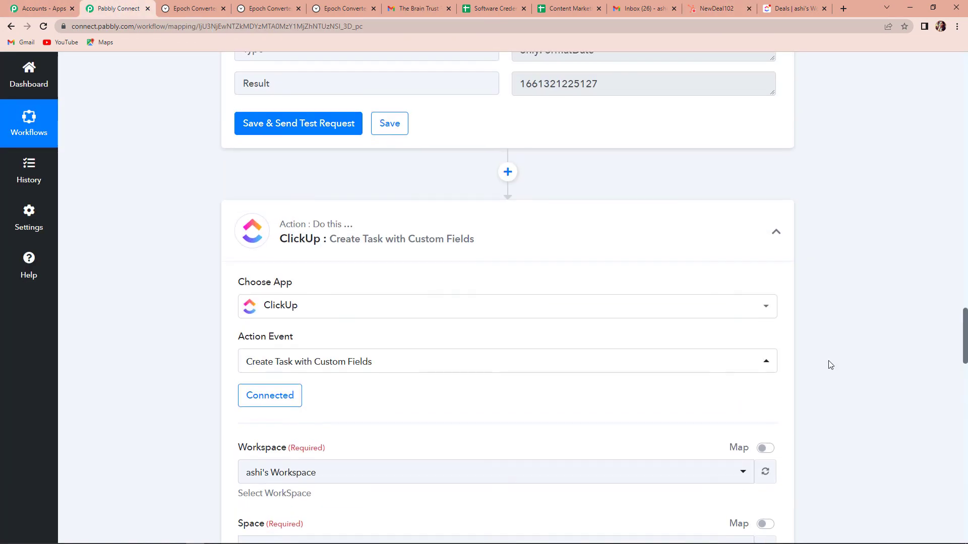
pyautogui.scroll(20, 830, 365)
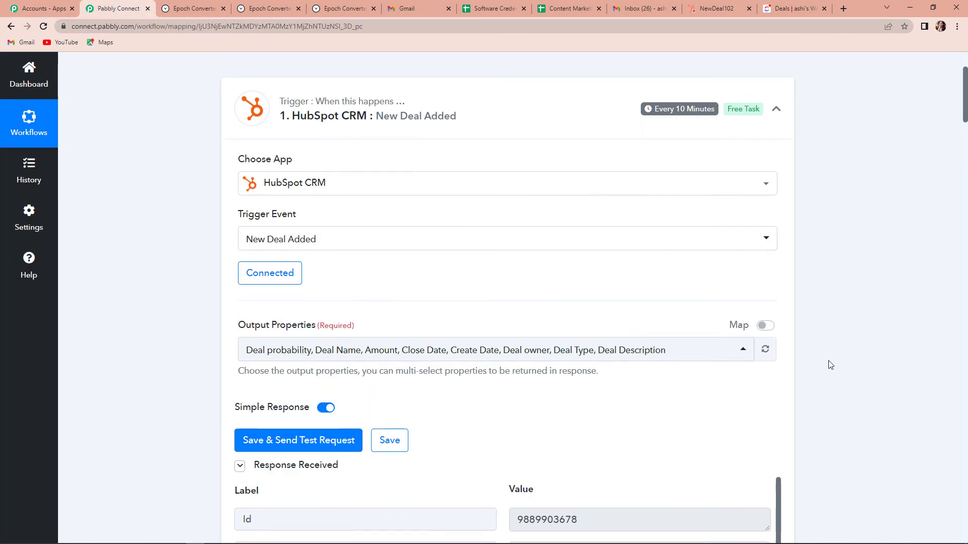
pyautogui.moveTo(680, 236)
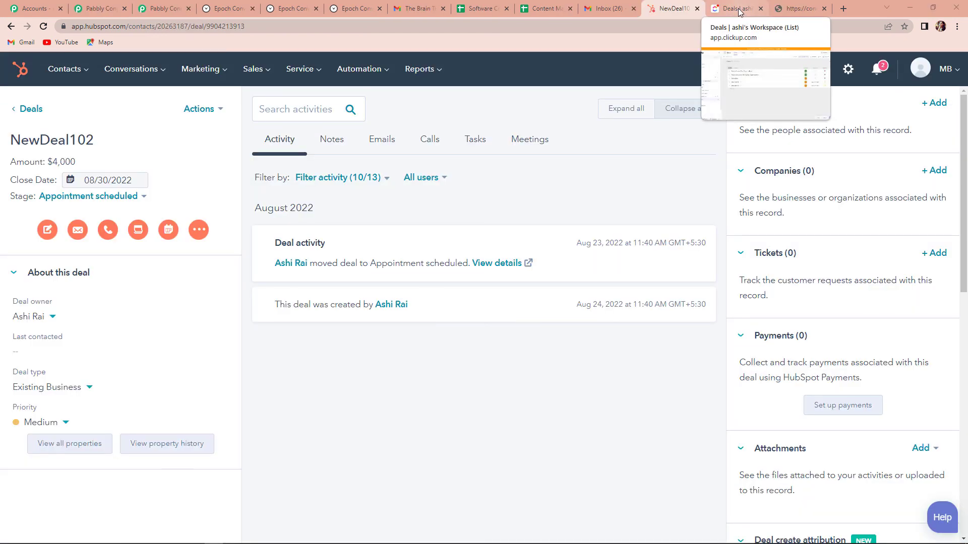
# Switch to ClickUp's Deals list and open the NewDeal102 task for checking.
pyautogui.click(739, 11)
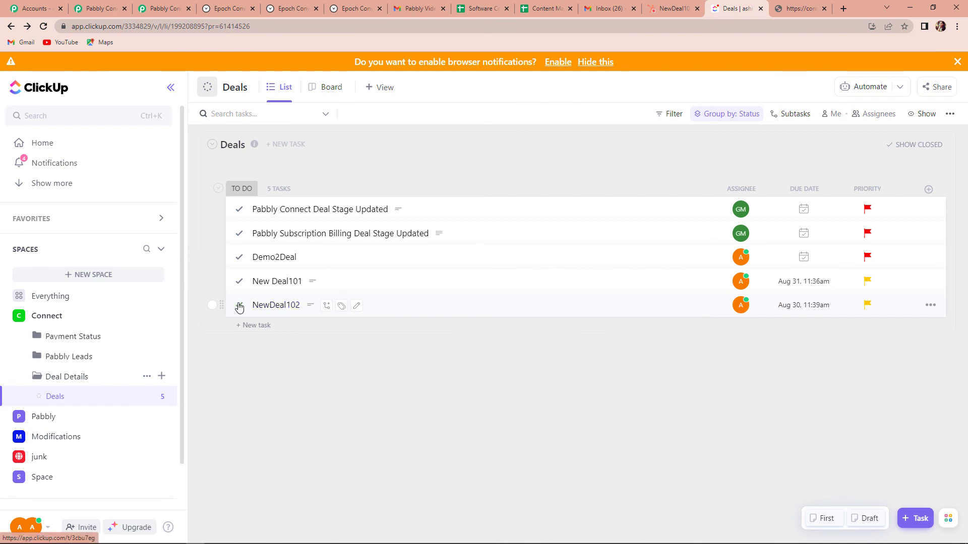
pyautogui.click(281, 306)
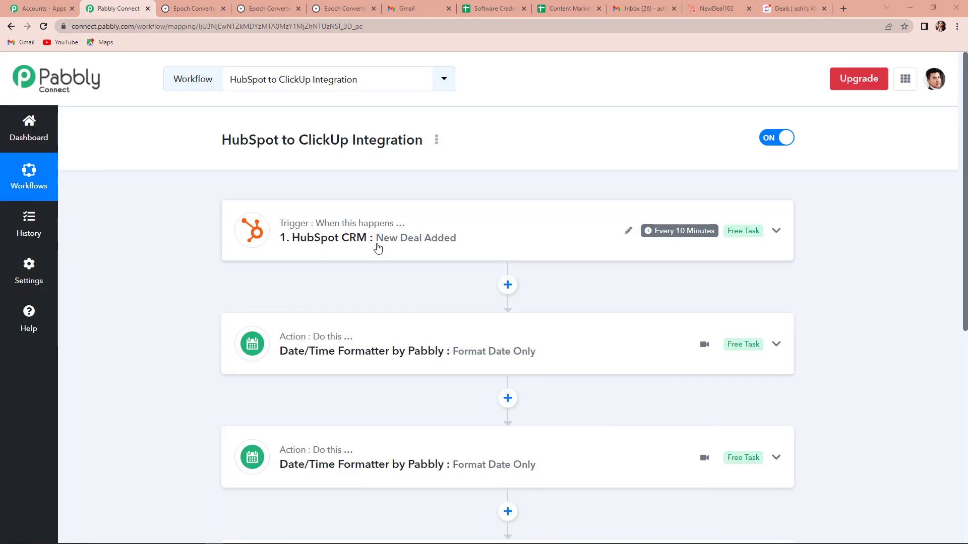
# Review the HubSpot to ClickUp Integration workflow's steps and the first Date/Time Formatter's source date and formats.
pyautogui.scroll(-4, 444, 249)
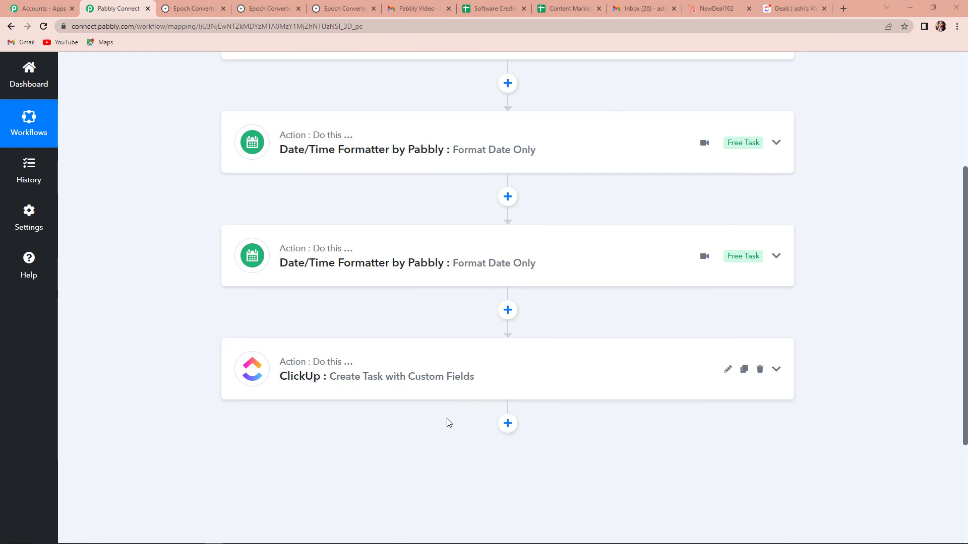
pyautogui.scroll(1, 449, 423)
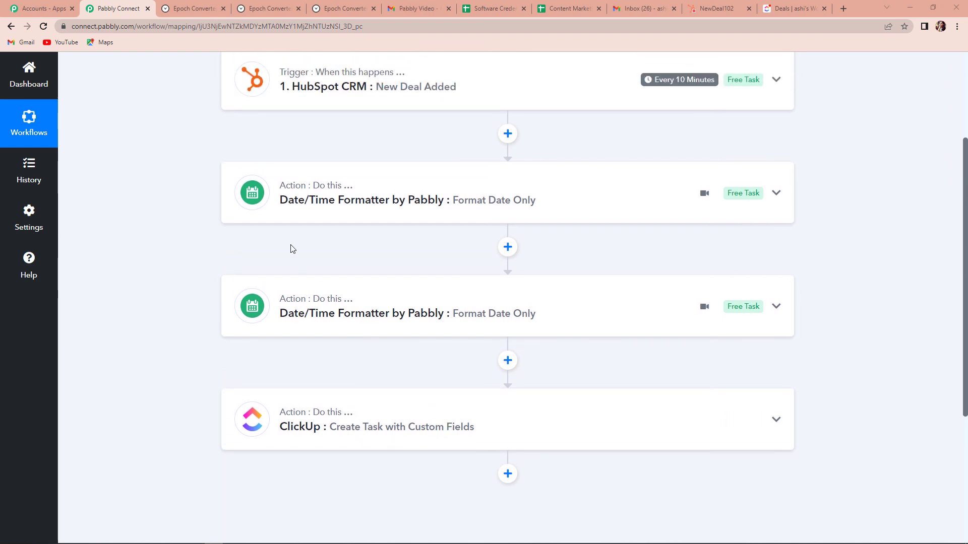
pyautogui.click(421, 204)
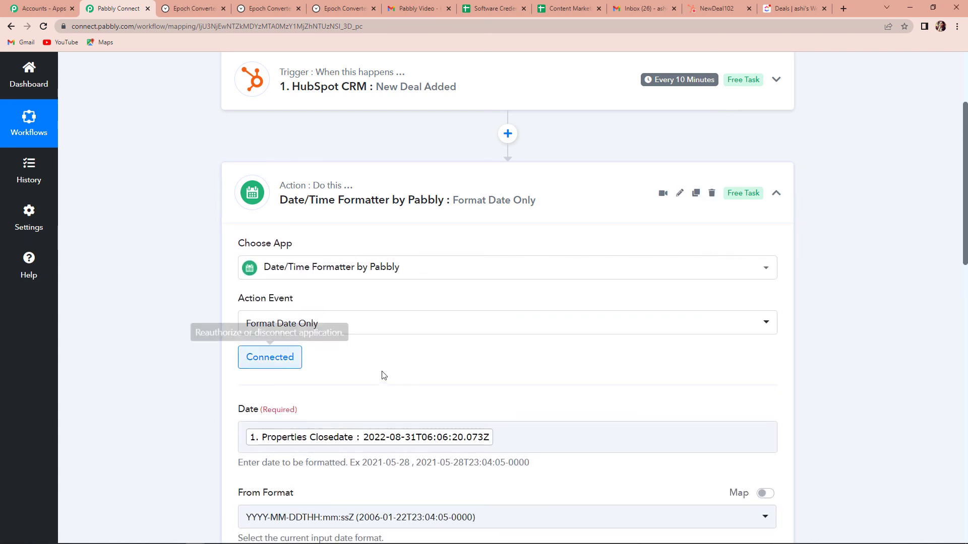
pyautogui.scroll(-2, 399, 370)
pyautogui.scroll(-1, 297, 461)
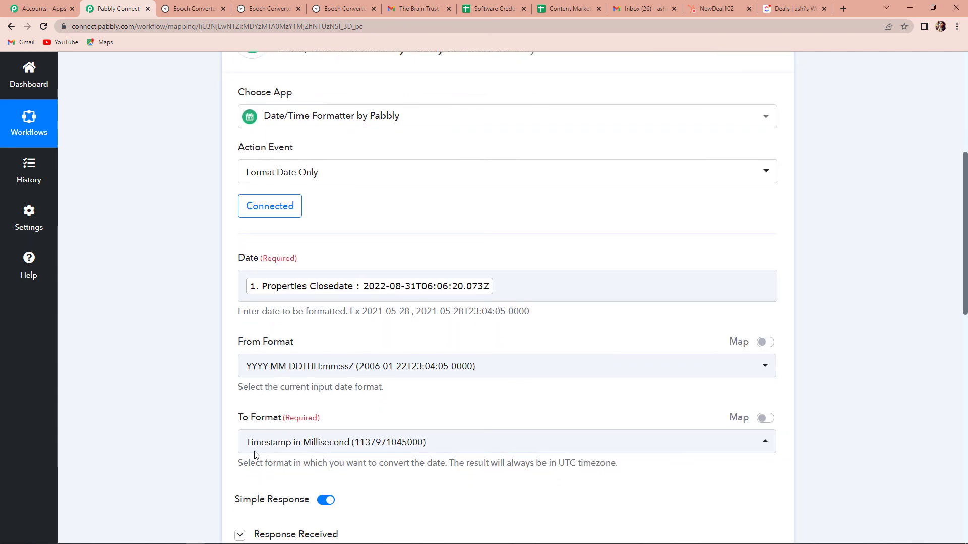